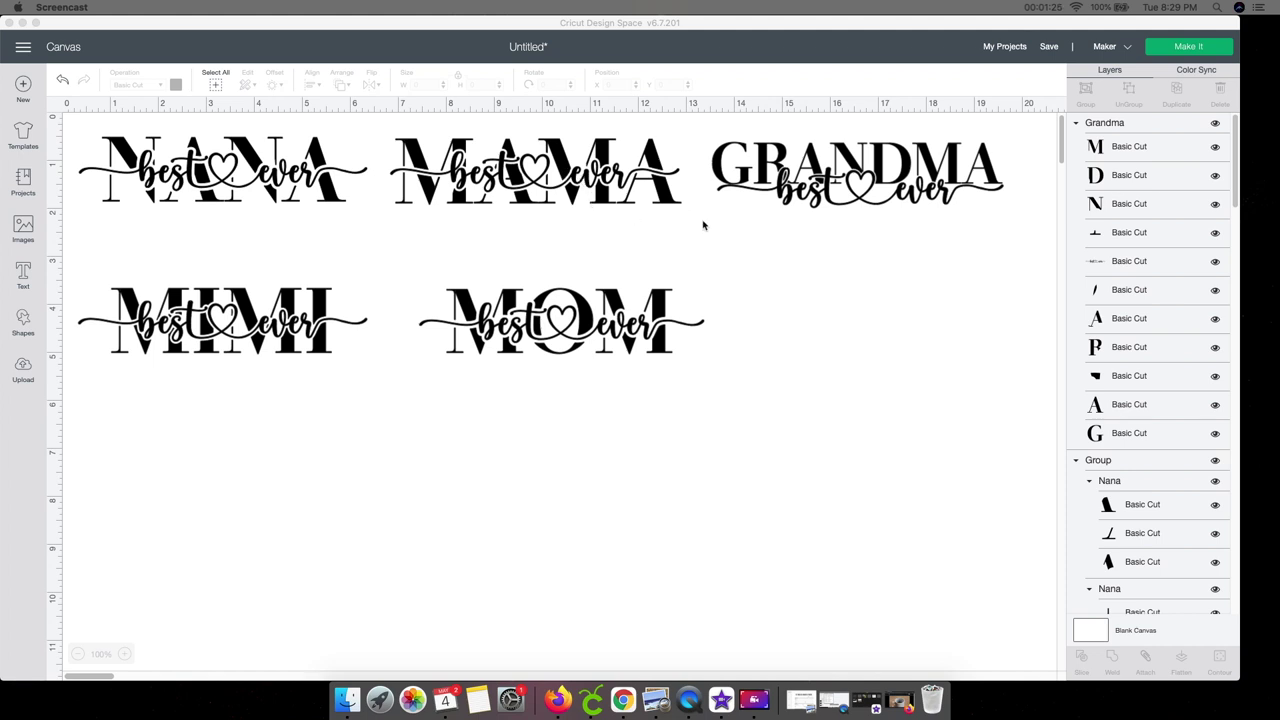
Delete the NANA and MAMA "best ever" designs from the canvas
left_click(620, 216)
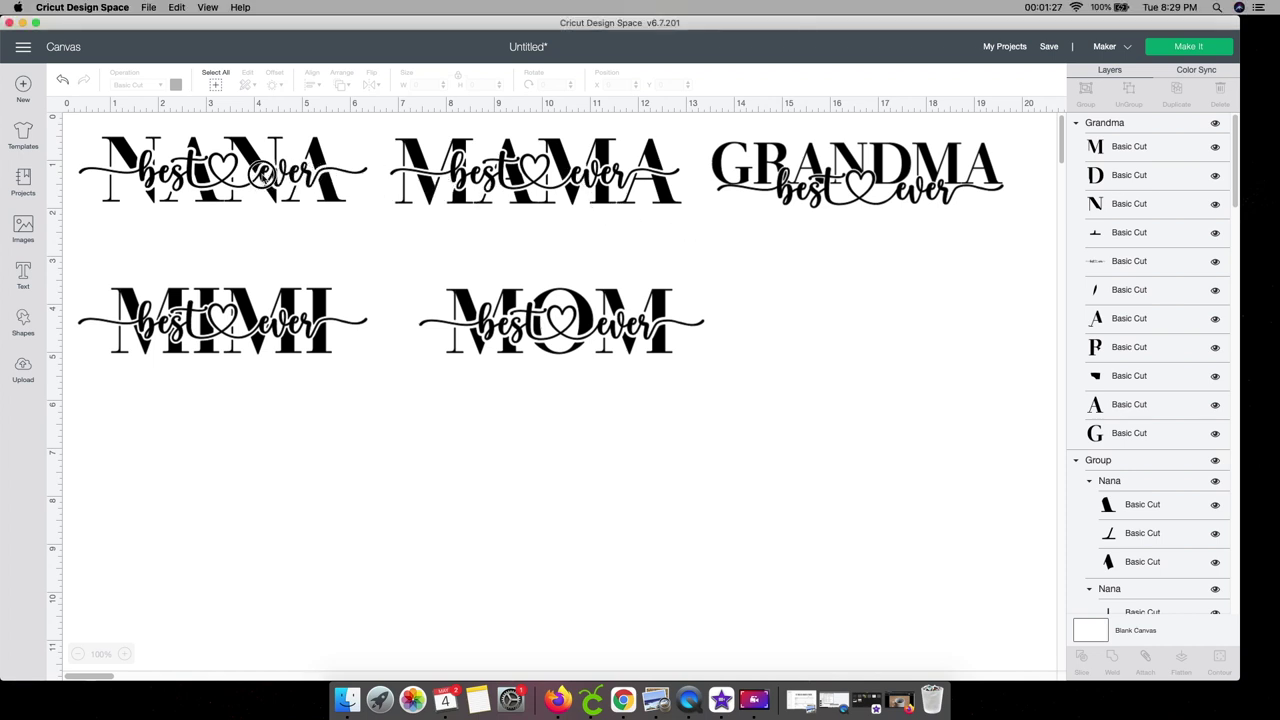
left_click_drag(665, 225, 66, 127)
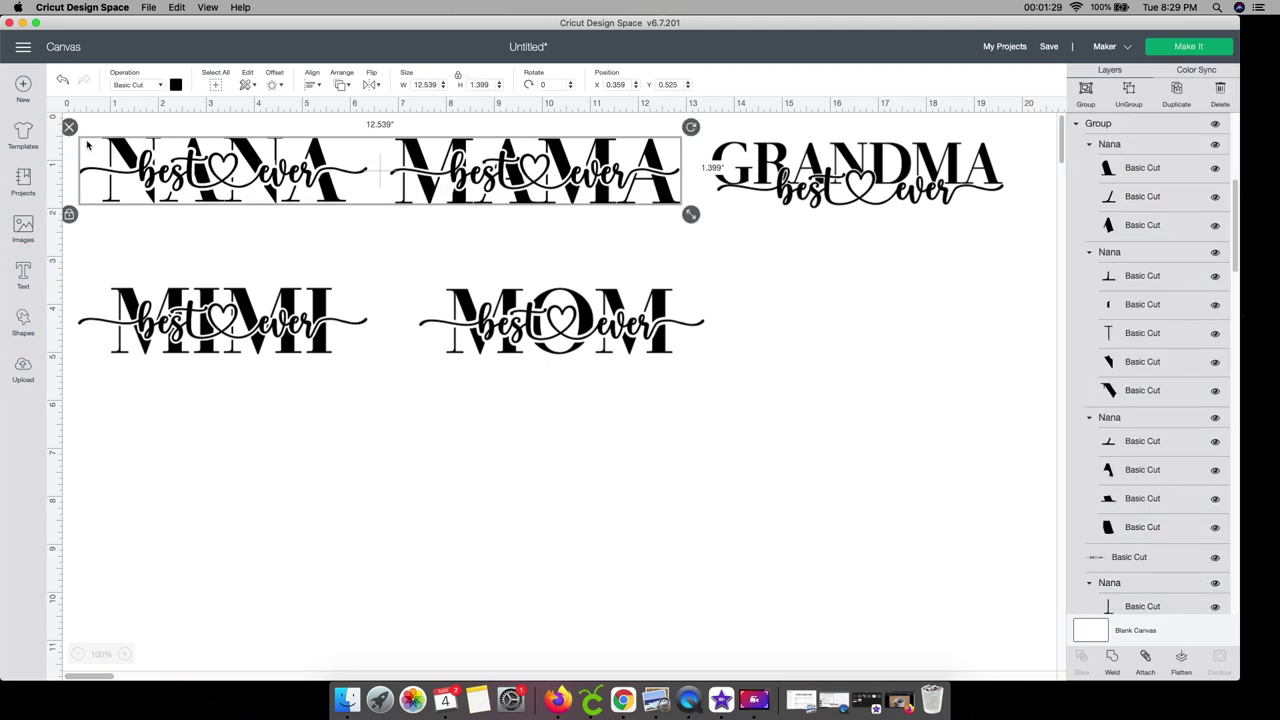
left_click(66, 127)
Move the MIMI and MOM designs up into the first row, level with the GRANDMA design
left_click_drag(215, 320, 220, 200)
left_click_drag(497, 264, 495, 134)
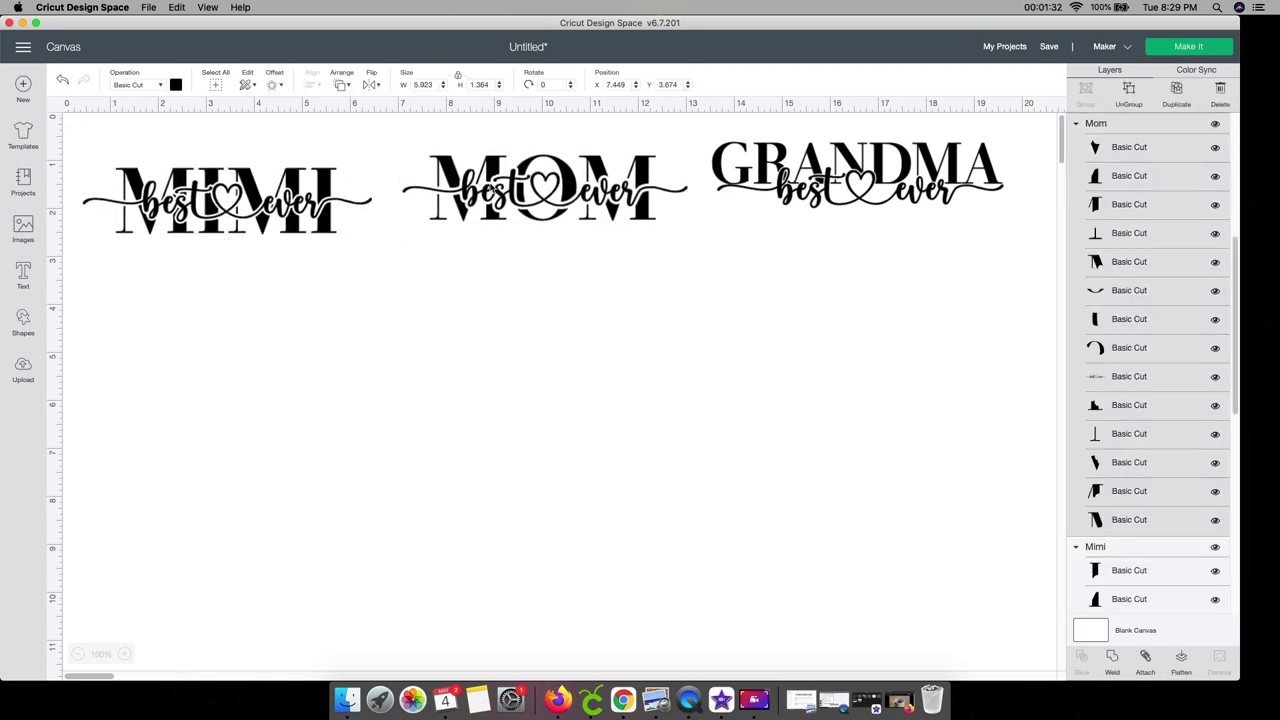
left_click(290, 185)
left_click_drag(555, 205, 553, 190)
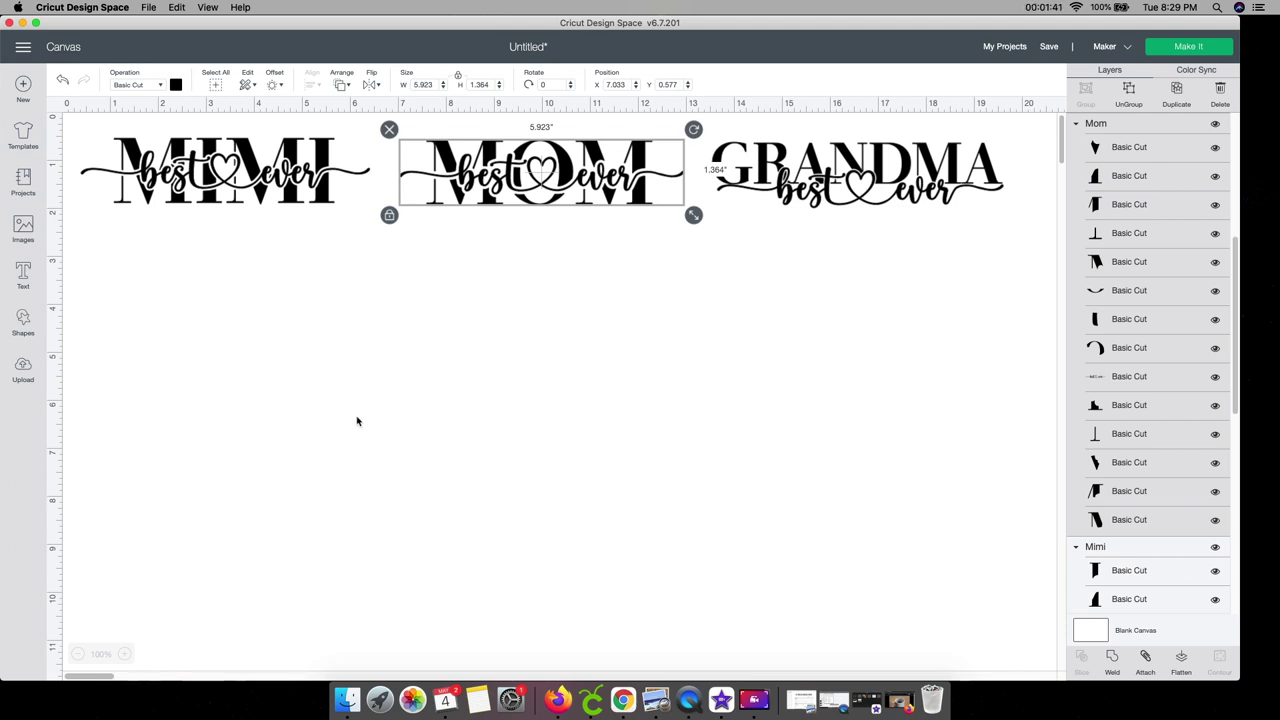
Insert a square shape and place it in the empty area below the designs
left_click(33, 320)
left_click(77, 232)
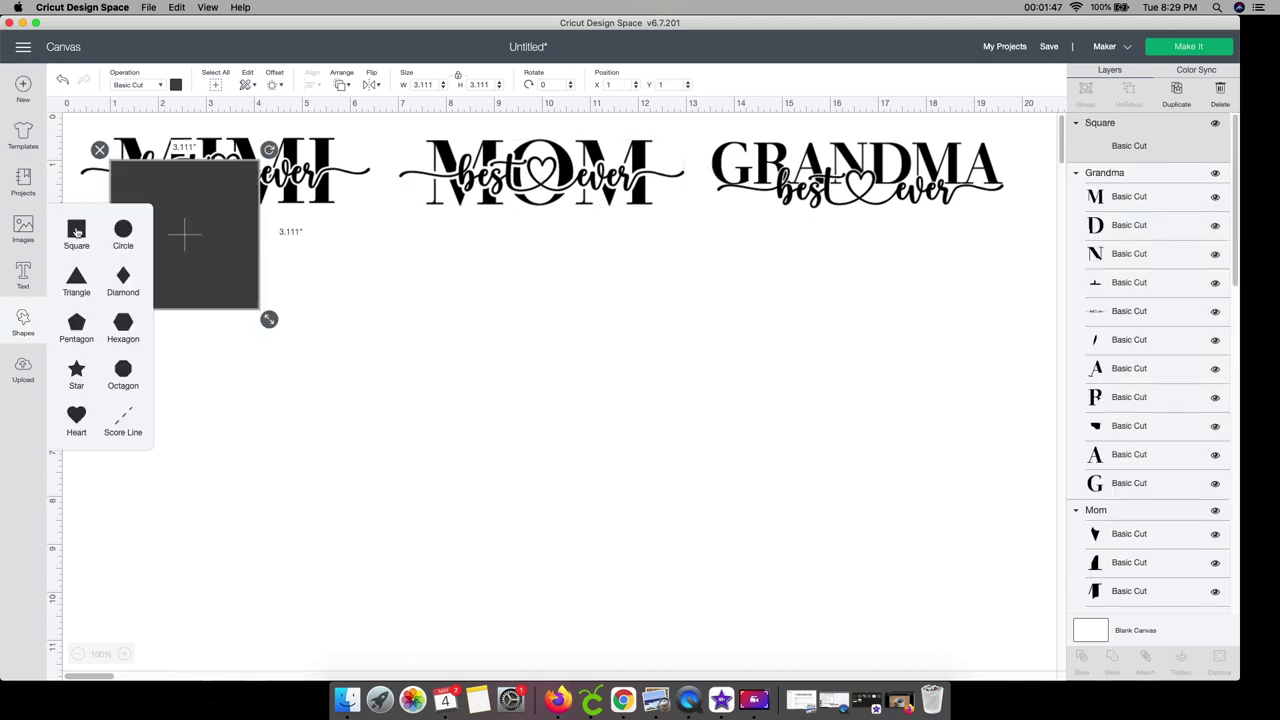
left_click(439, 364)
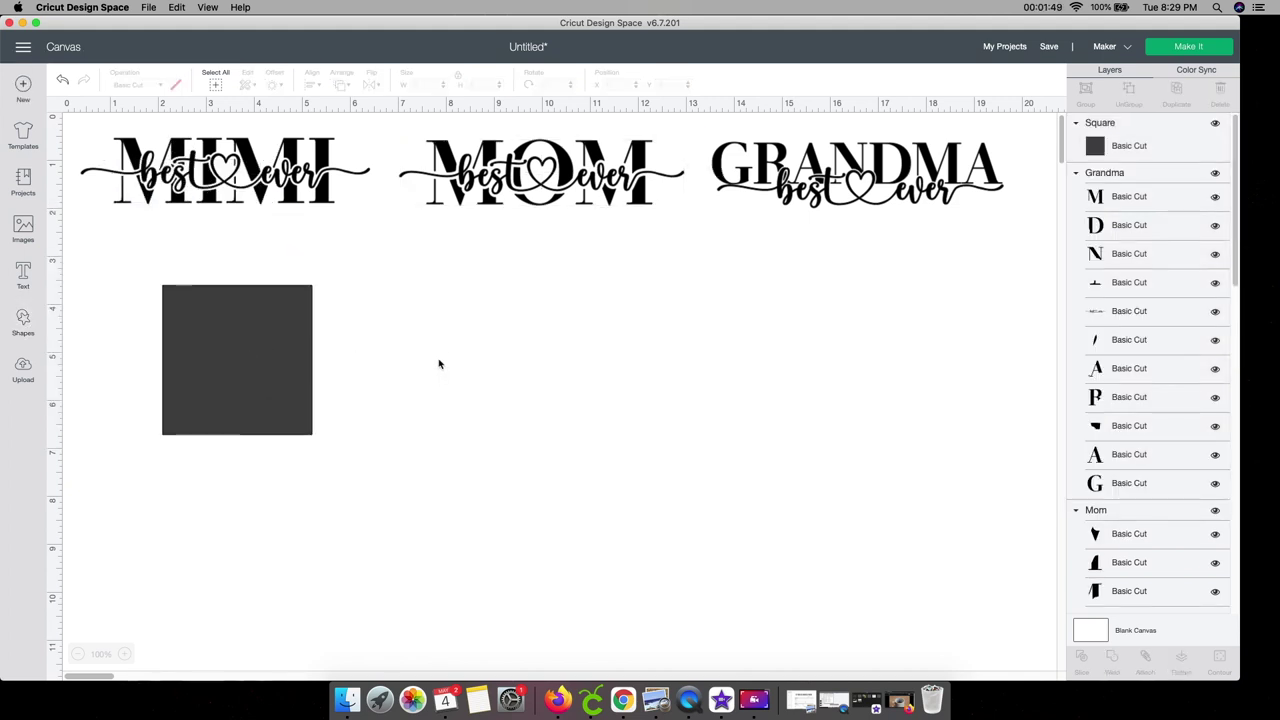
left_click(221, 386)
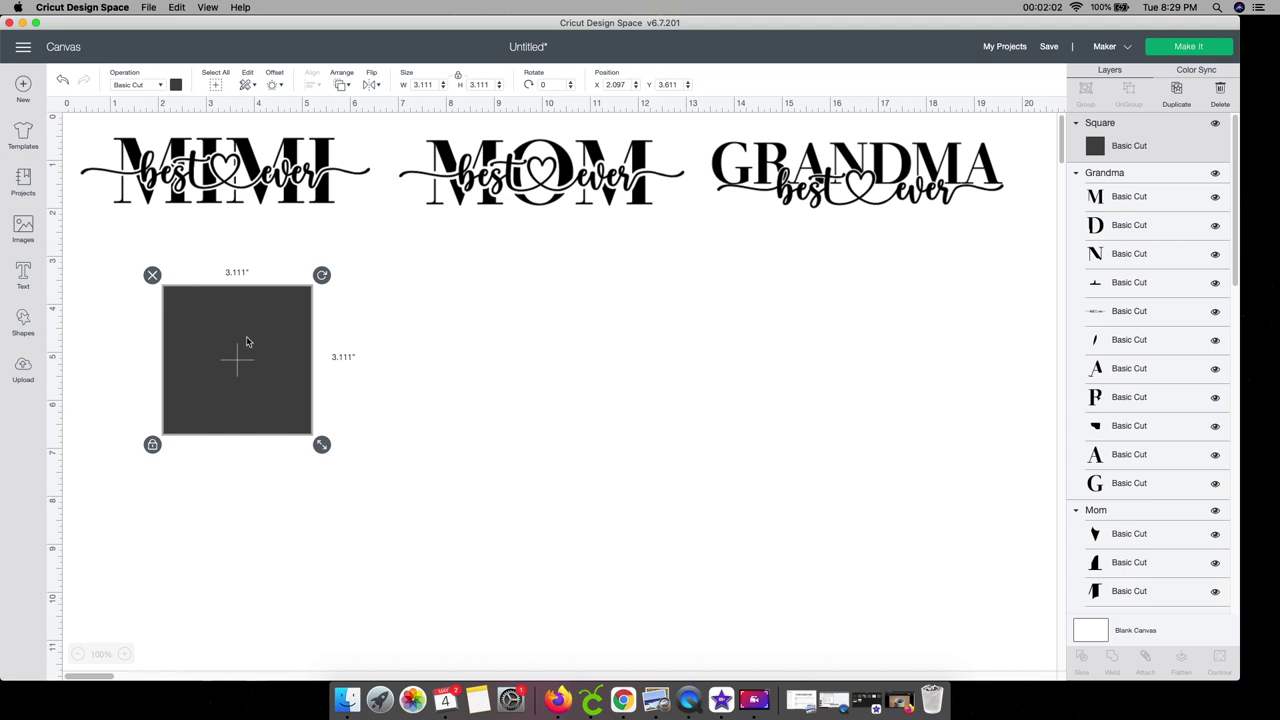
Unlock the square's proportions, set its size to 12 by 4 inches and reposition it below the designs
left_click(455, 77)
left_click(434, 84)
type("12")
key("Tab")
type("4")
key("Tab")
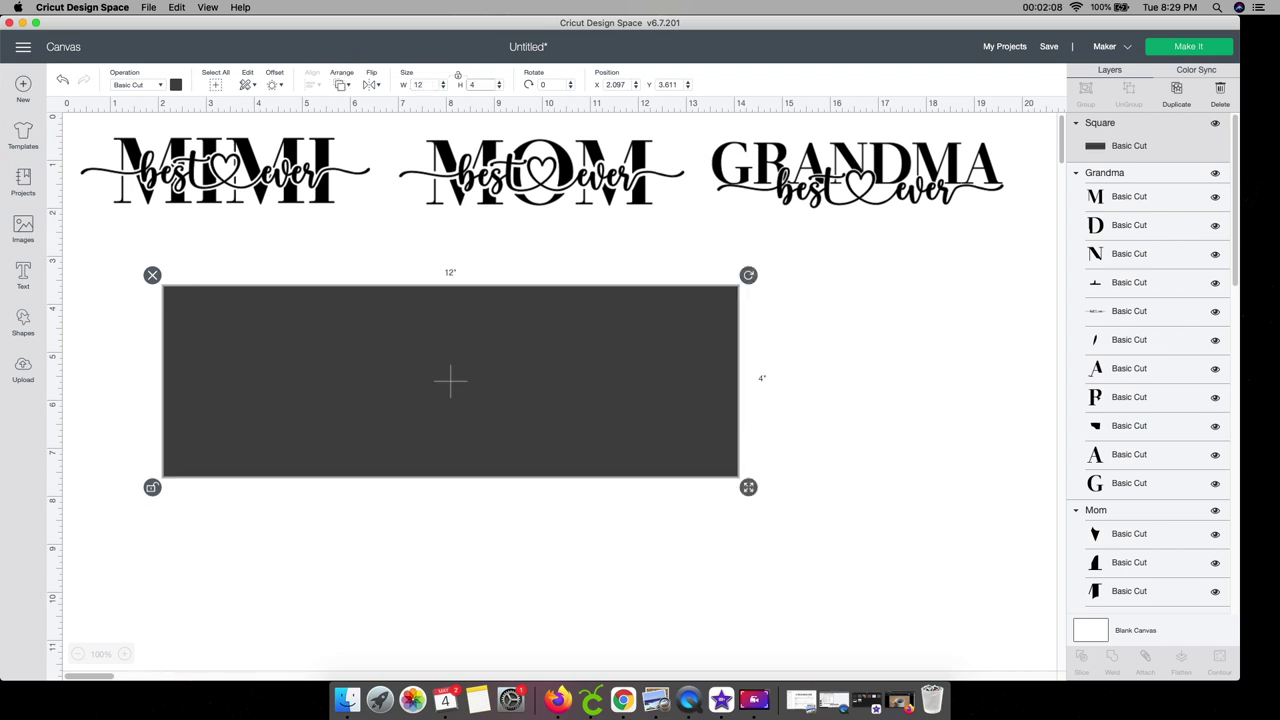
left_click_drag(453, 420, 463, 443)
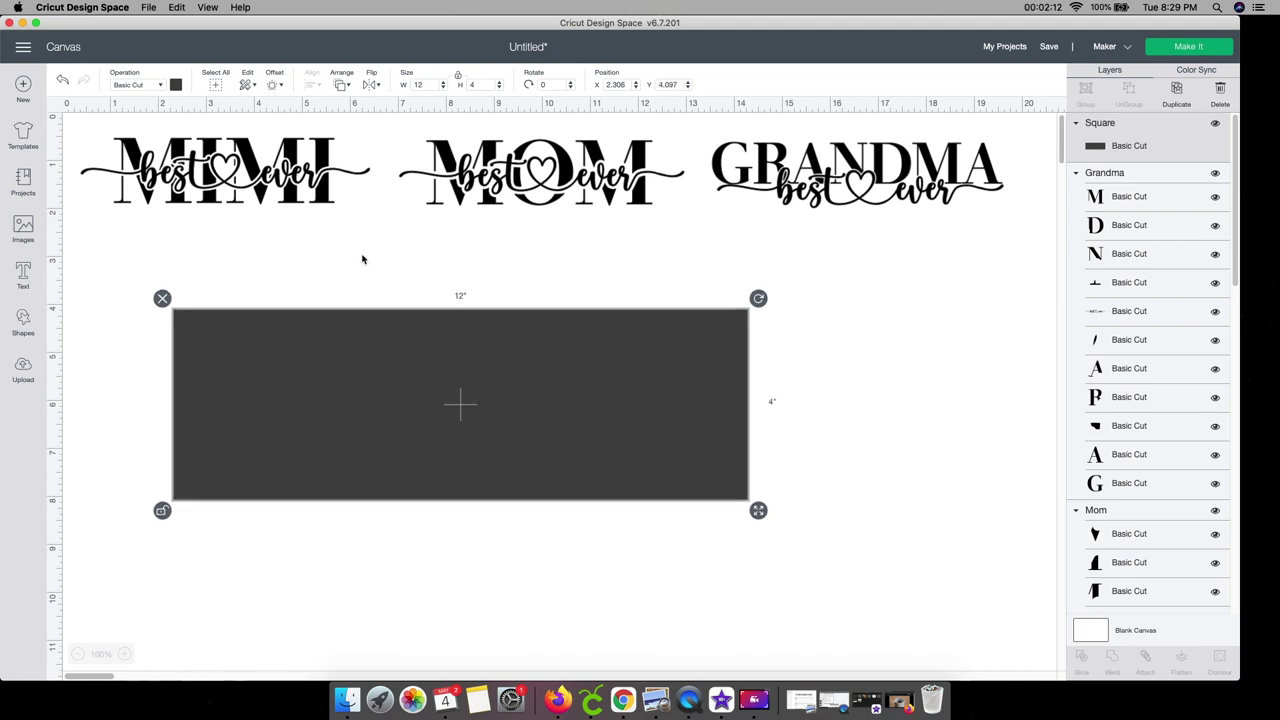
Straighten the MIMI design's position, then move the GRANDMA design onto the rectangle and bring it to the front
left_click(286, 166)
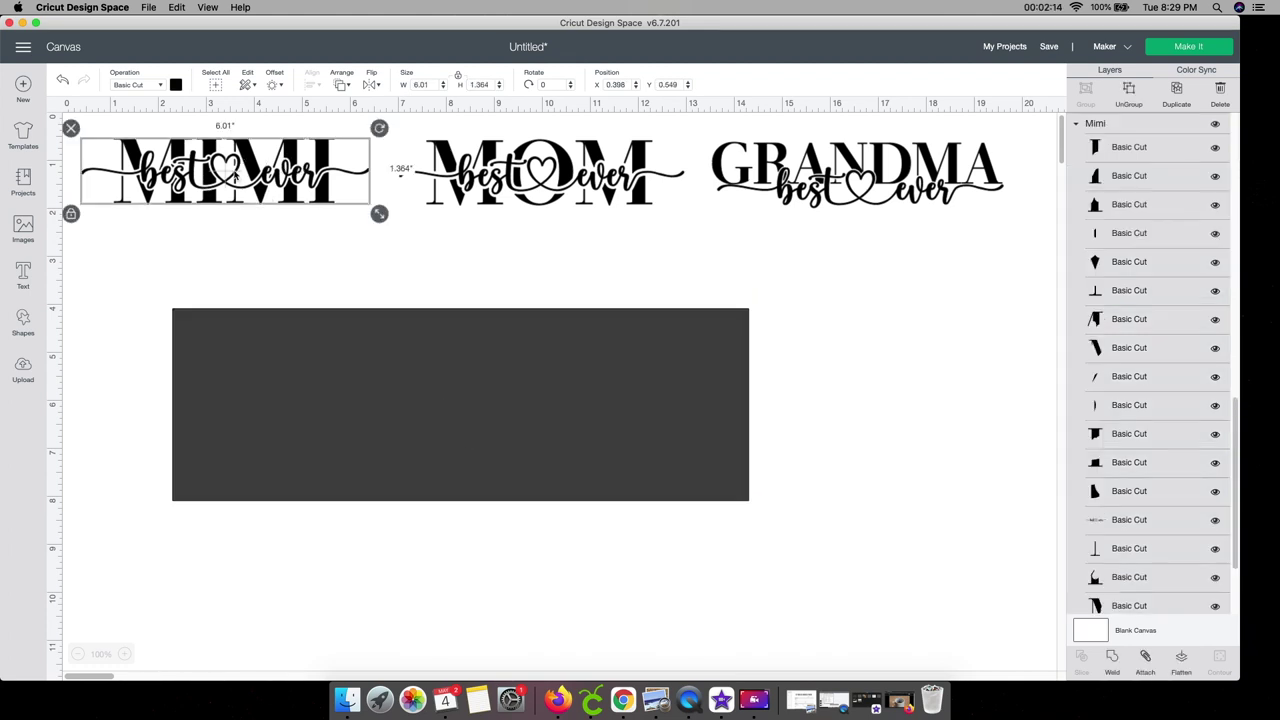
left_click_drag(234, 175, 236, 177)
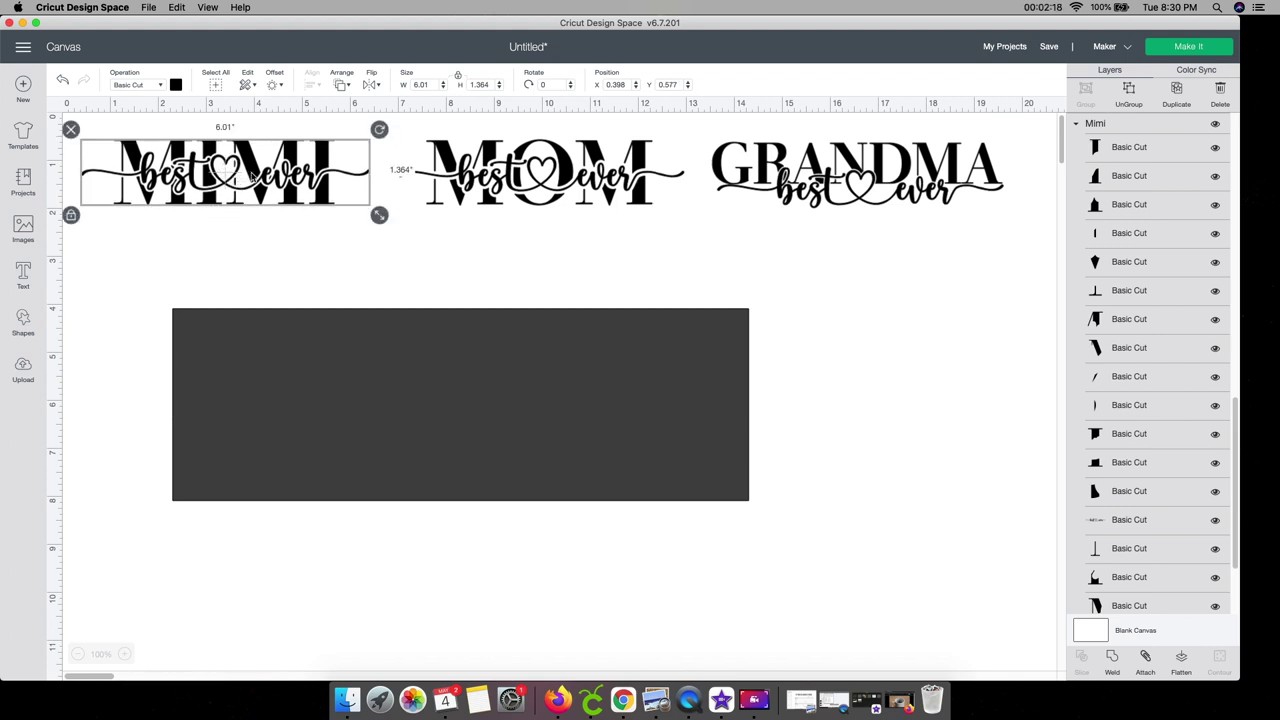
left_click(815, 174)
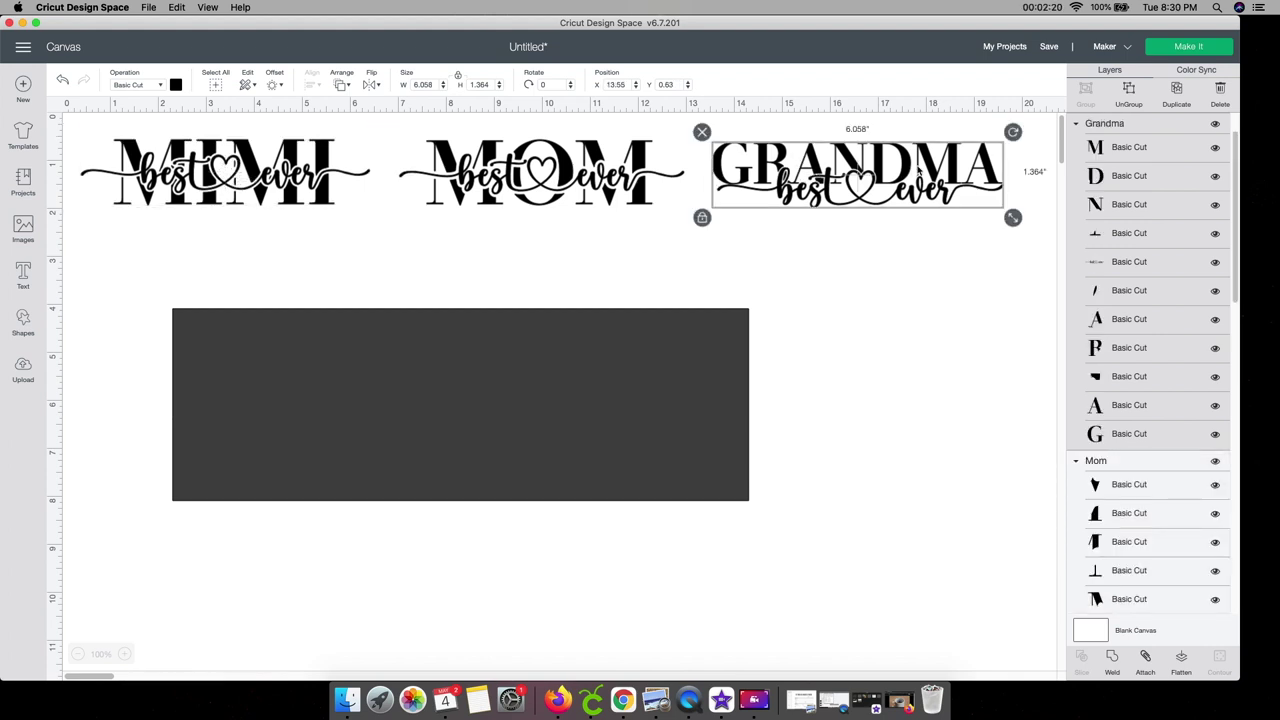
left_click_drag(918, 172, 469, 402)
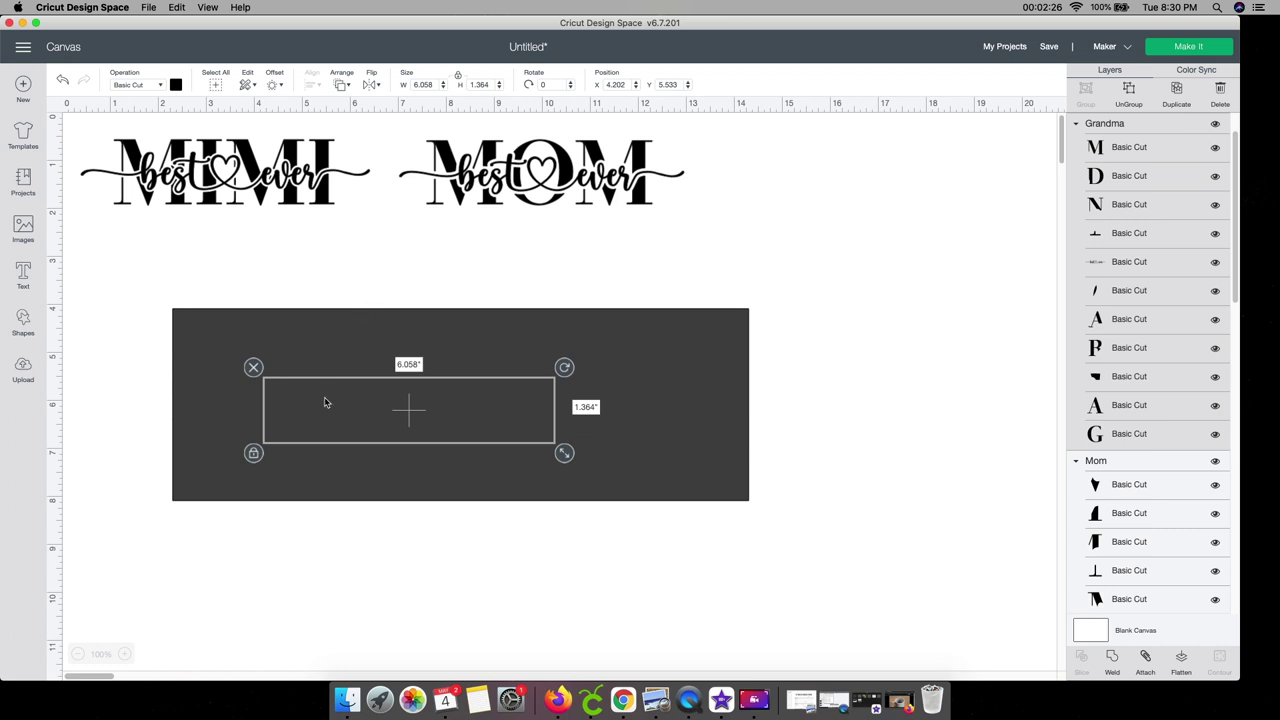
left_click(351, 82)
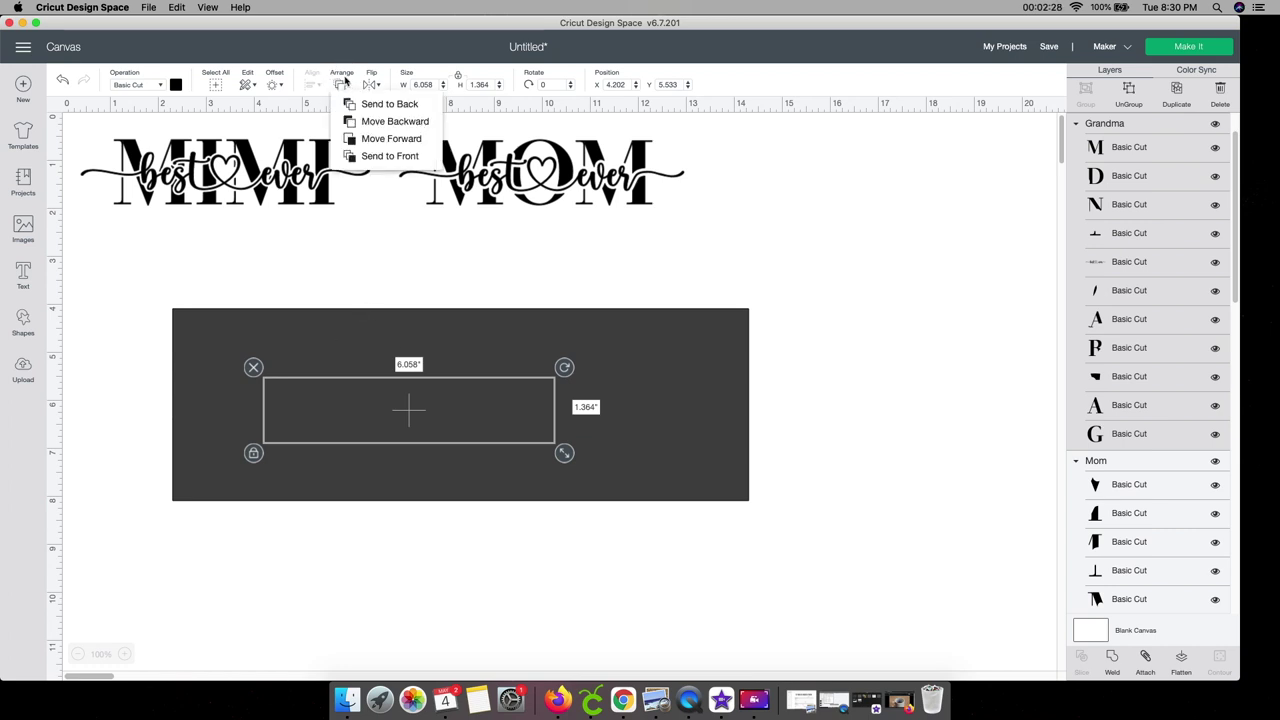
left_click(370, 157)
Enlarge the GRANDMA design to about 11.67 inches wide so it spans the rectangle, and centre it there
left_click_drag(394, 426, 308, 361)
left_click_drag(481, 394, 590, 455)
mouse_move(515, 400)
left_mouse_down()
mouse_move(510, 414)
mouse_move(508, 398)
left_mouse_up()
left_click(508, 398)
left_click(676, 573)
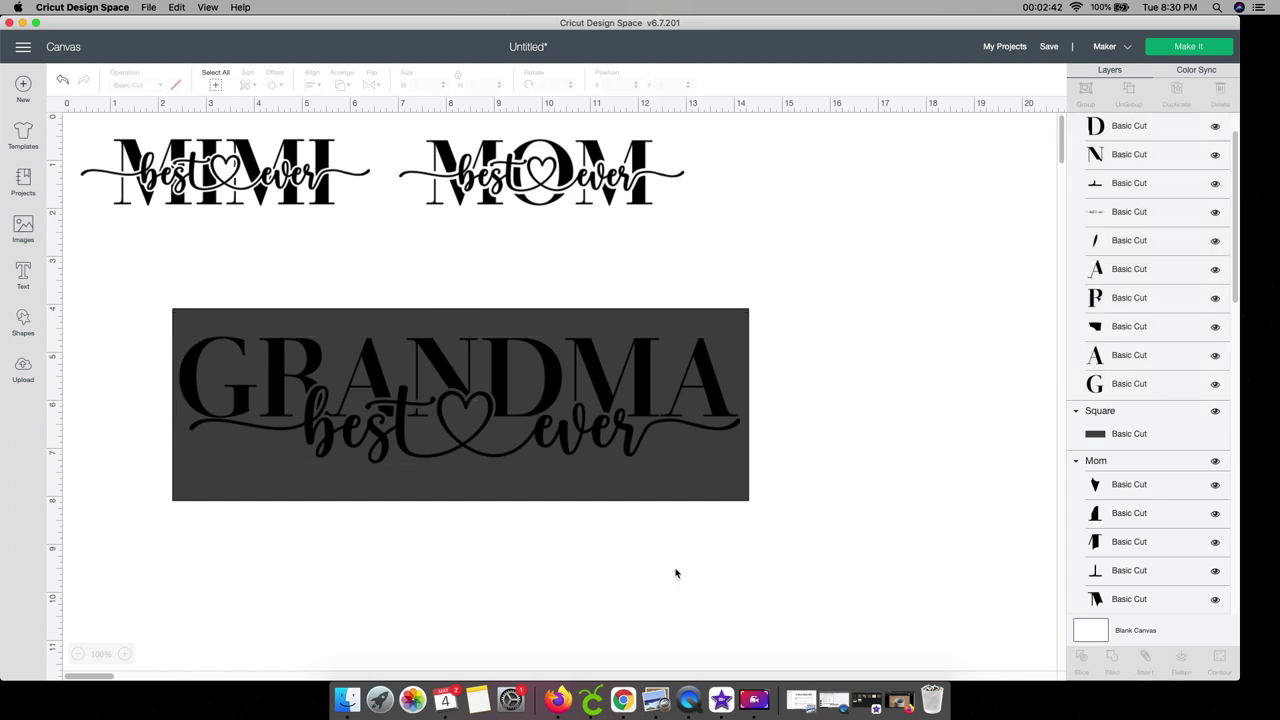
Unlock the GRANDMA design's proportions, stretch it taller to about 3.17 inches and recentre it on the rectangle
left_click(497, 446)
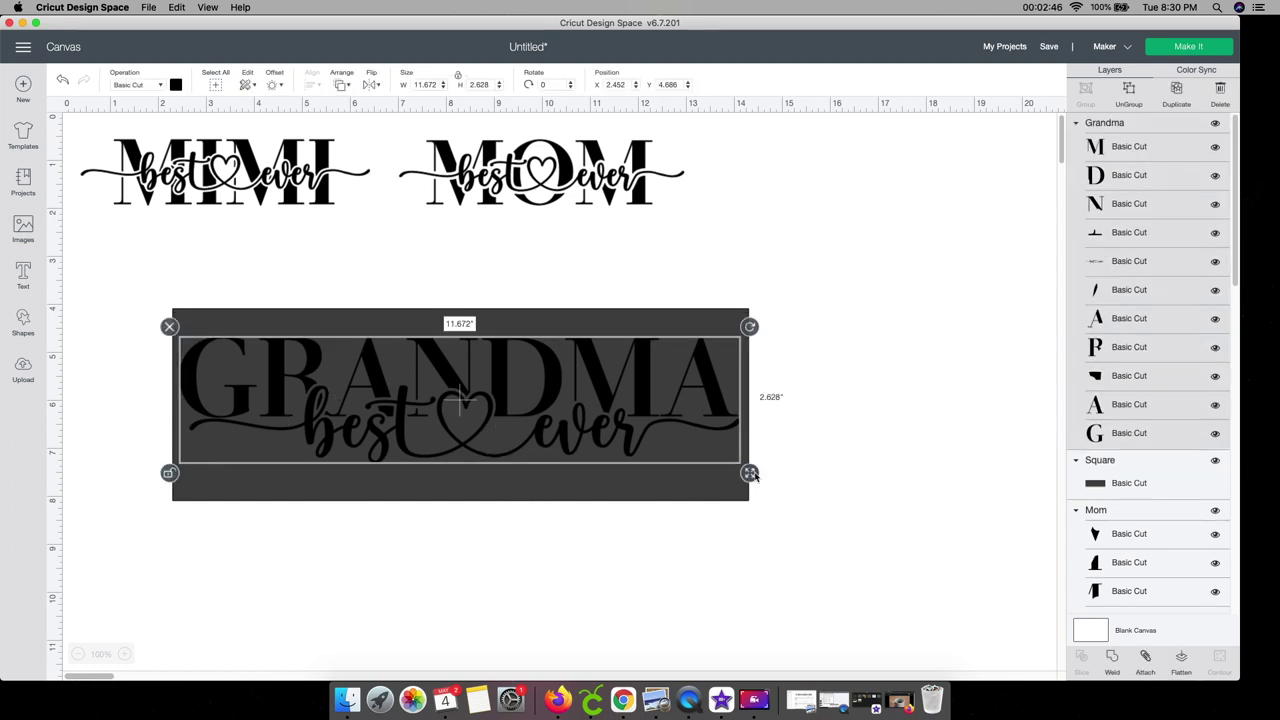
left_click_drag(751, 474, 757, 500)
left_click_drag(700, 451, 680, 437)
Shrink the grey rectangle behind the GRANDMA design to about 11.72 by 3.81 inches
left_click(634, 319)
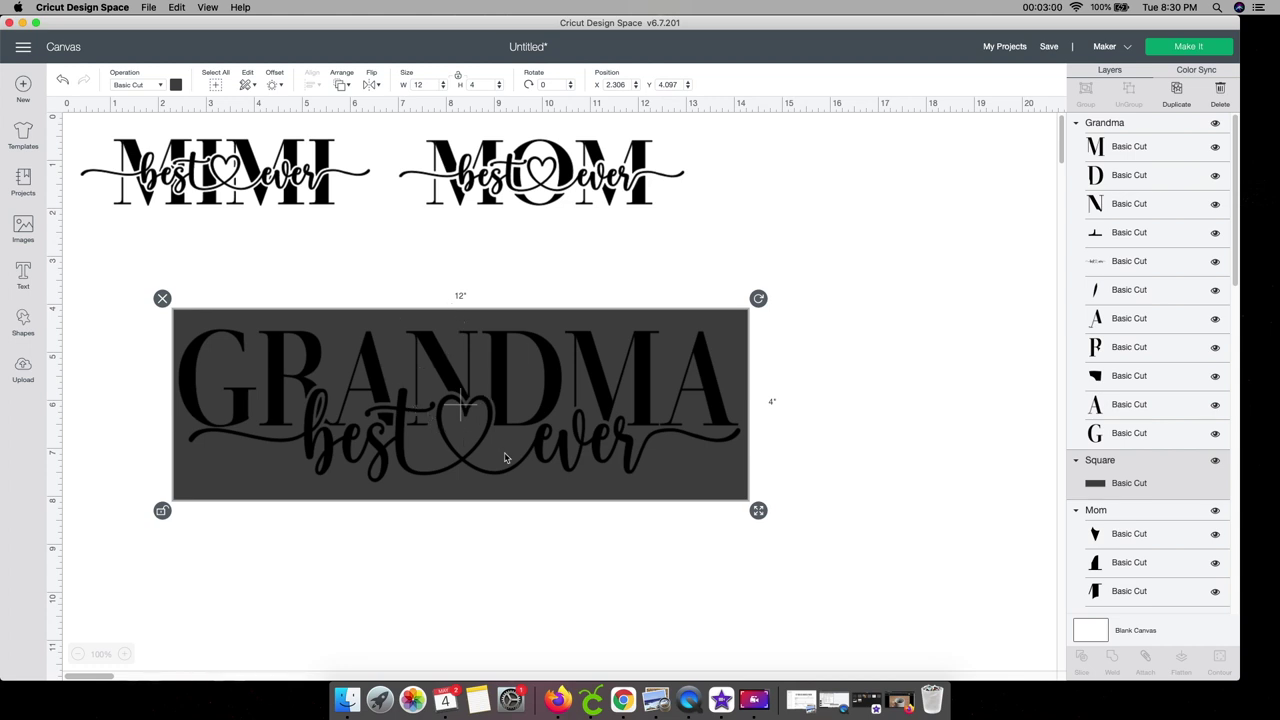
left_click(755, 549)
left_click(719, 483)
left_click(720, 494)
left_click_drag(757, 511, 745, 503)
Reduce the GRANDMA design to about 11.41 by 3.14 inches and centre it on the rectangle
left_click(548, 424)
left_click_drag(548, 424, 545, 422)
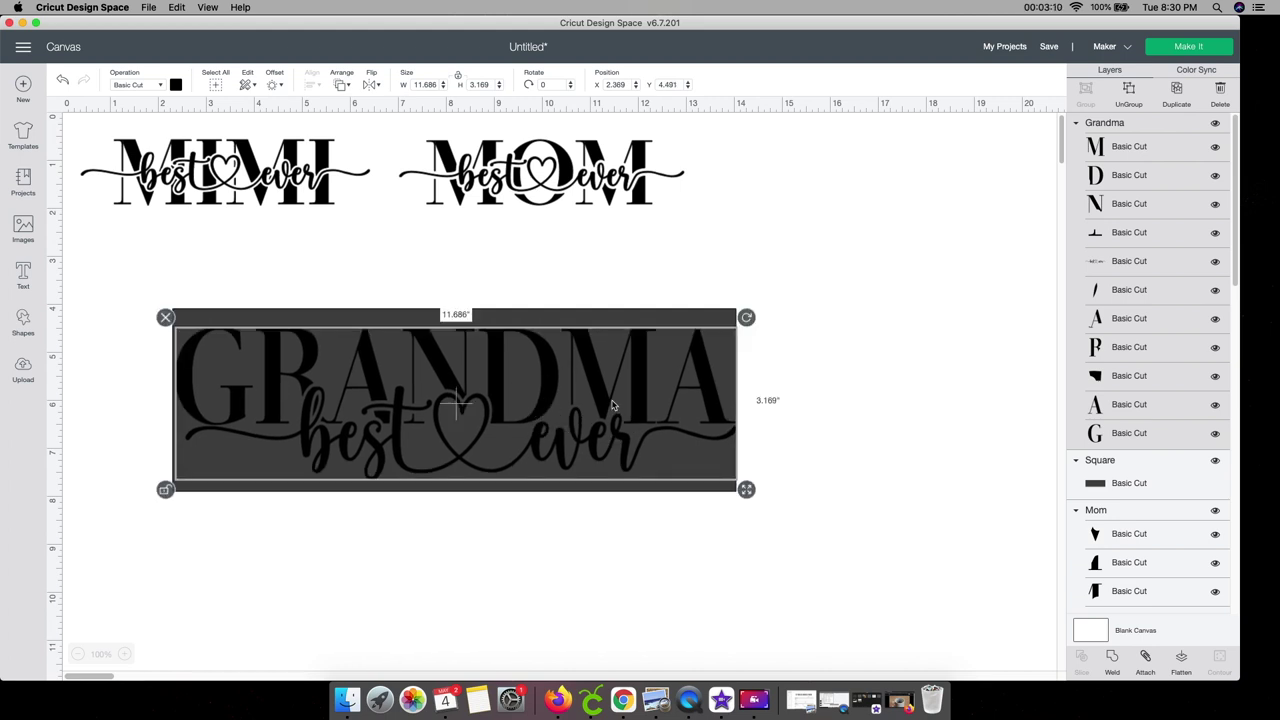
left_click_drag(746, 490, 734, 490)
left_click_drag(638, 440, 643, 440)
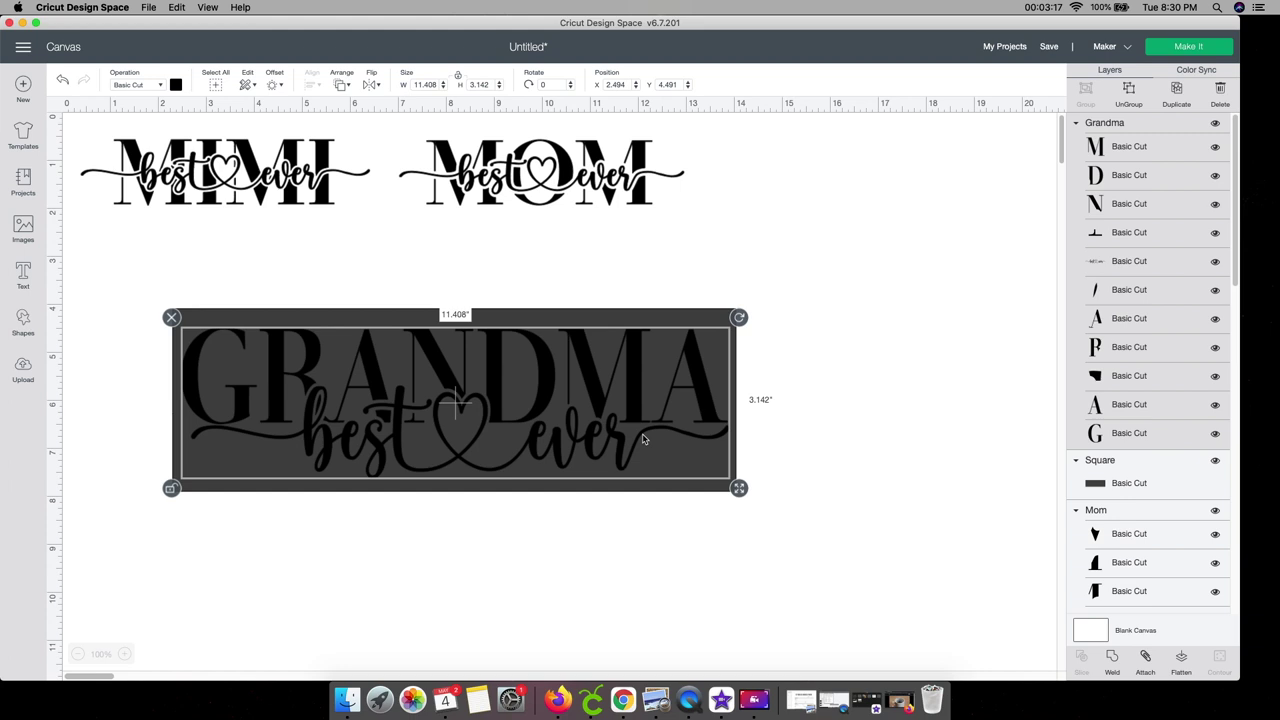
left_click(754, 446)
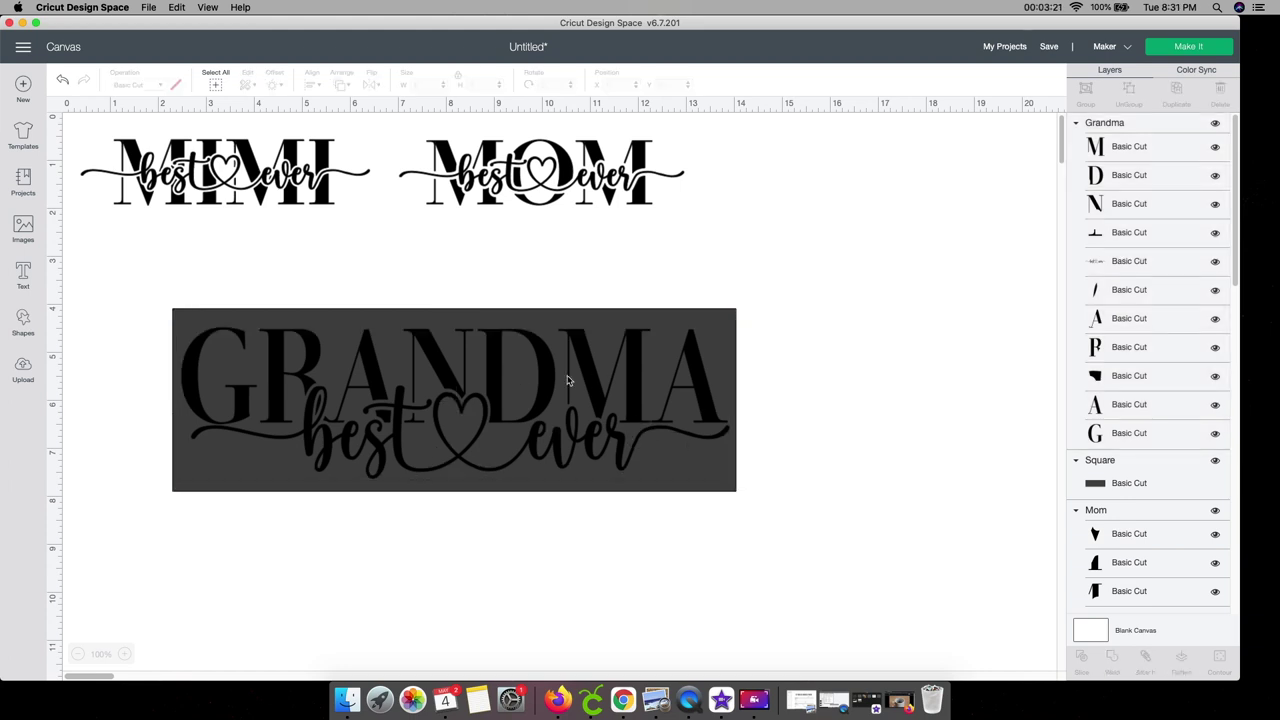
Move the resized GRANDMA design off the rectangle into the space below it
left_click(485, 435)
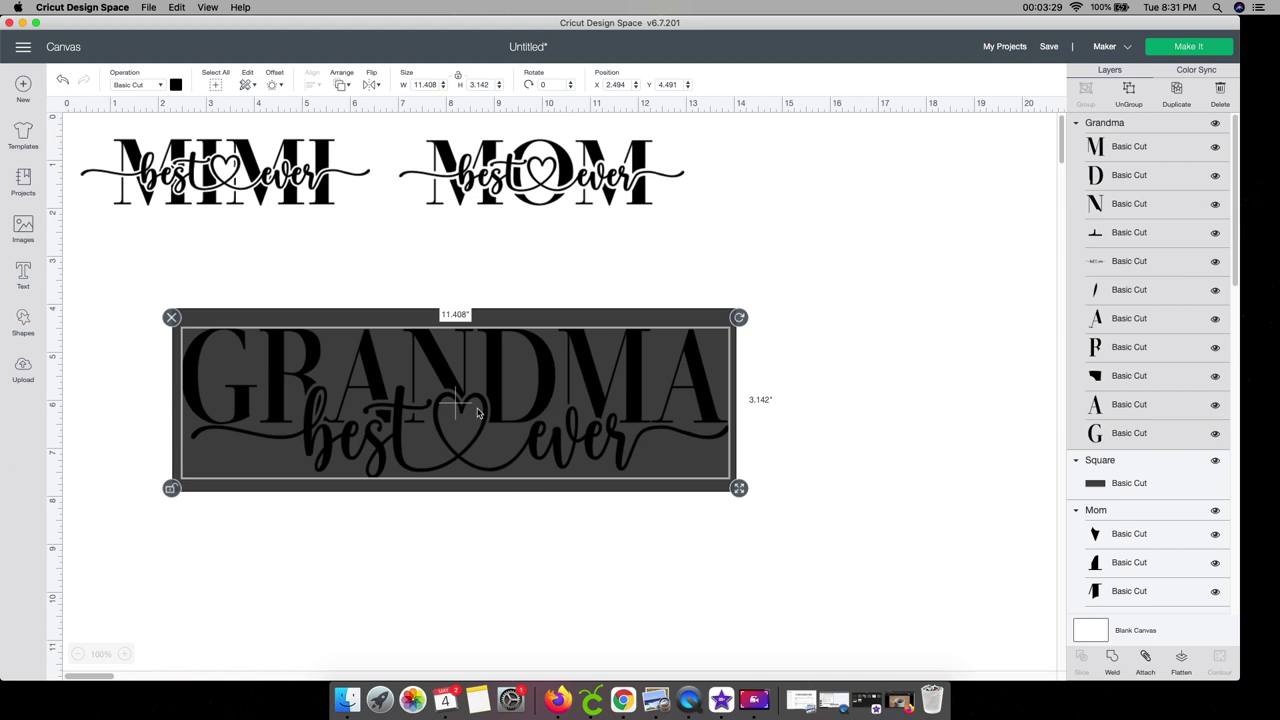
left_click(531, 573)
left_click(524, 414)
left_click_drag(517, 398, 515, 585)
Move the MOM design onto the rectangle, bring it to the front and align it with the rectangle's upper-left corner
left_click(516, 188)
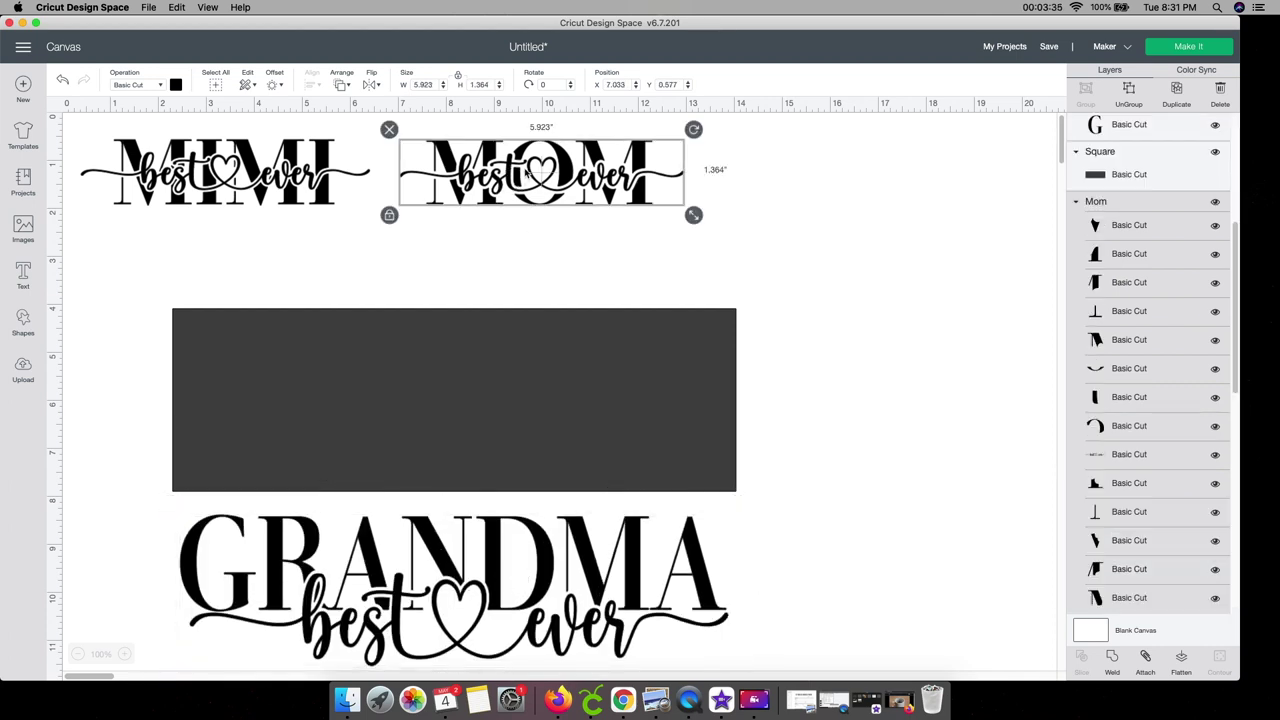
left_click_drag(497, 183, 400, 400)
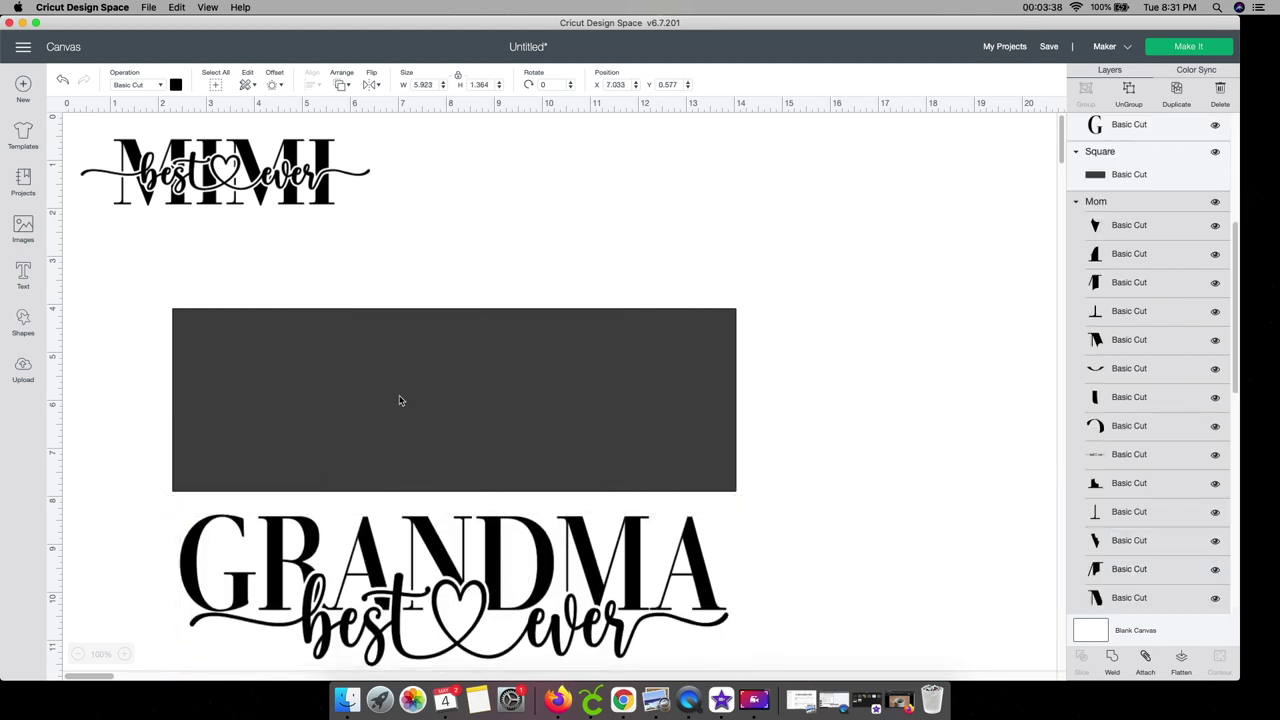
left_click(346, 84)
left_click(359, 160)
left_click_drag(405, 396, 283, 355)
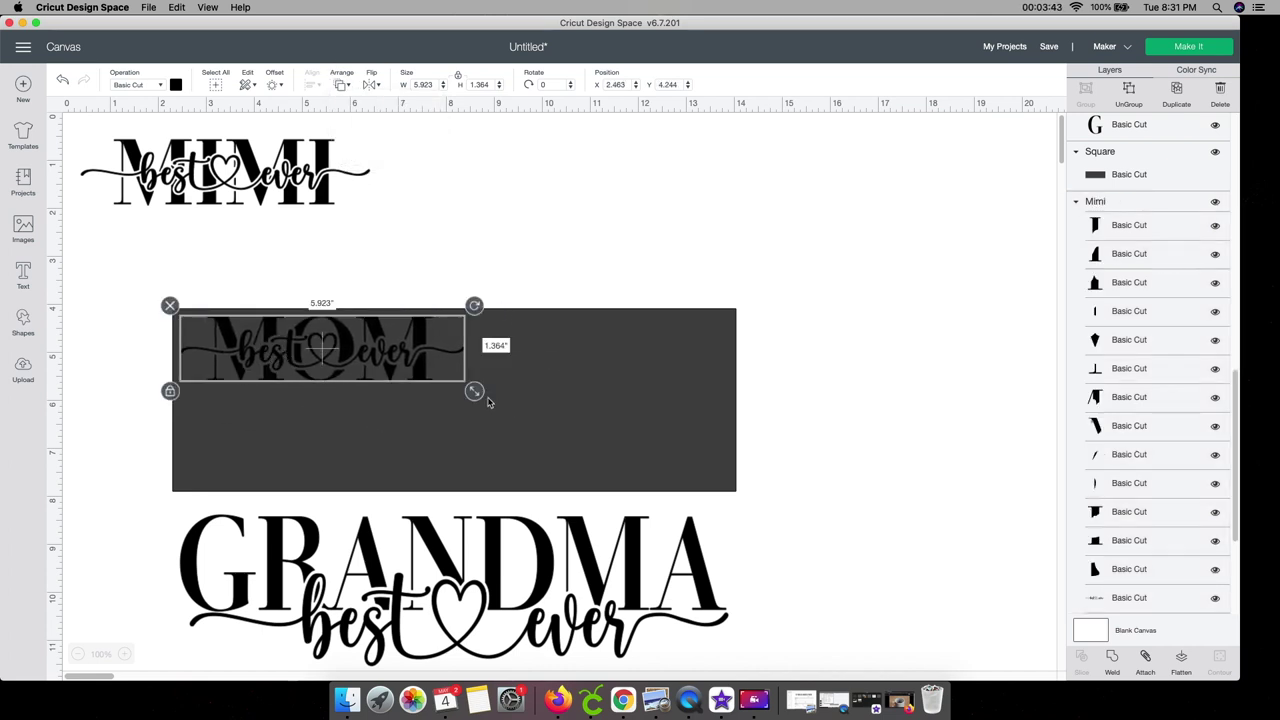
Enlarge the MOM design with unlocked proportions to about 11.34 by 3.06 inches and centre it on the rectangle
left_click_drag(474, 391, 609, 451)
left_click(175, 452)
left_click_drag(738, 452, 735, 487)
left_click_drag(671, 444, 673, 447)
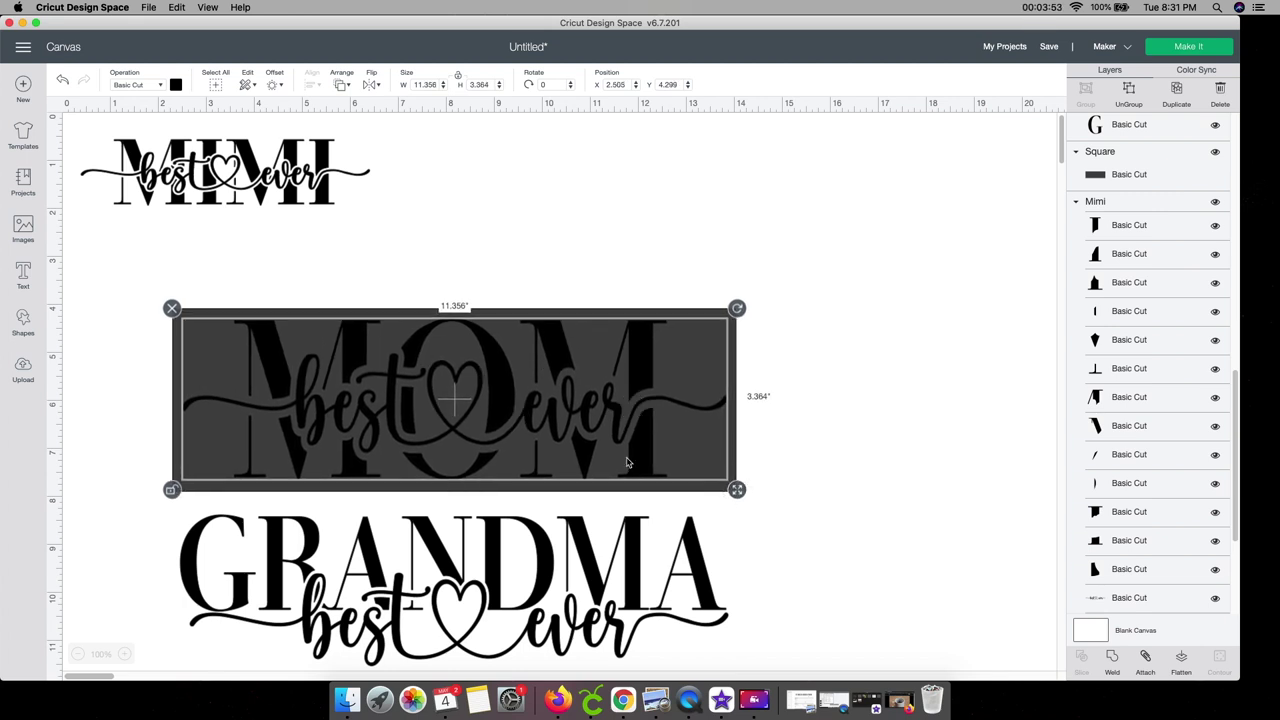
left_click_drag(736, 489, 736, 475)
left_click_drag(573, 410, 572, 414)
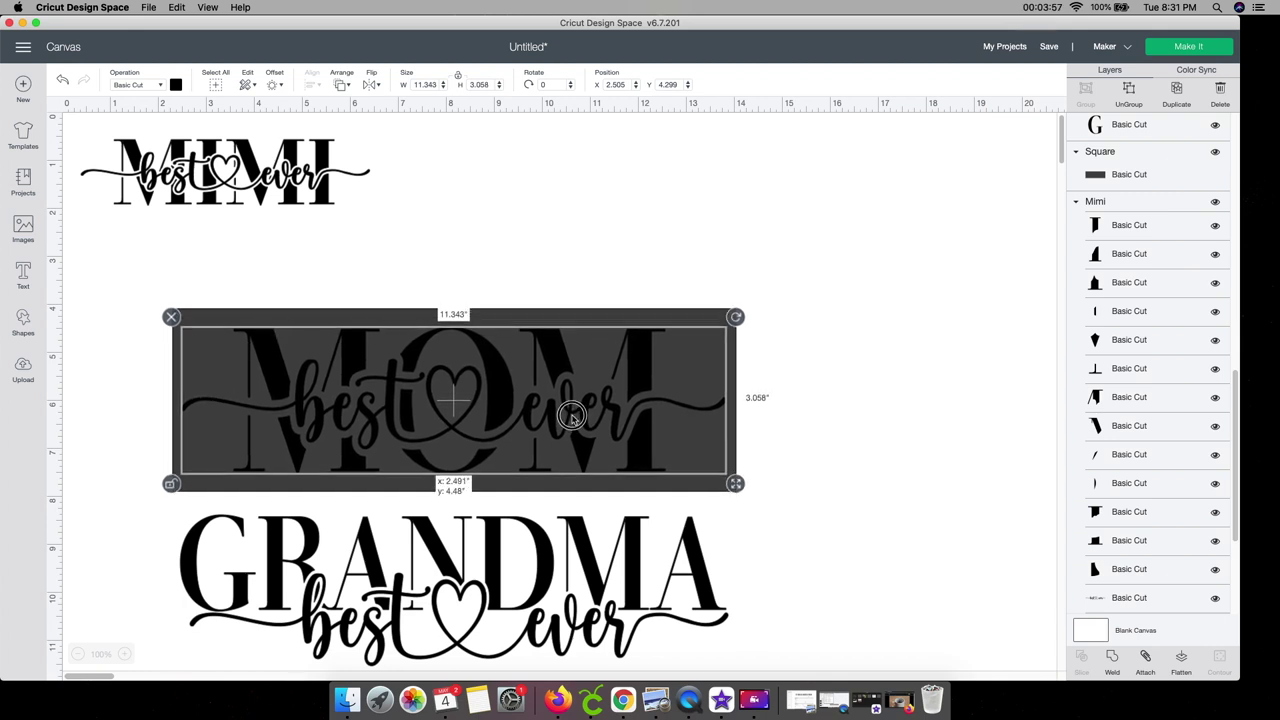
left_click(820, 442)
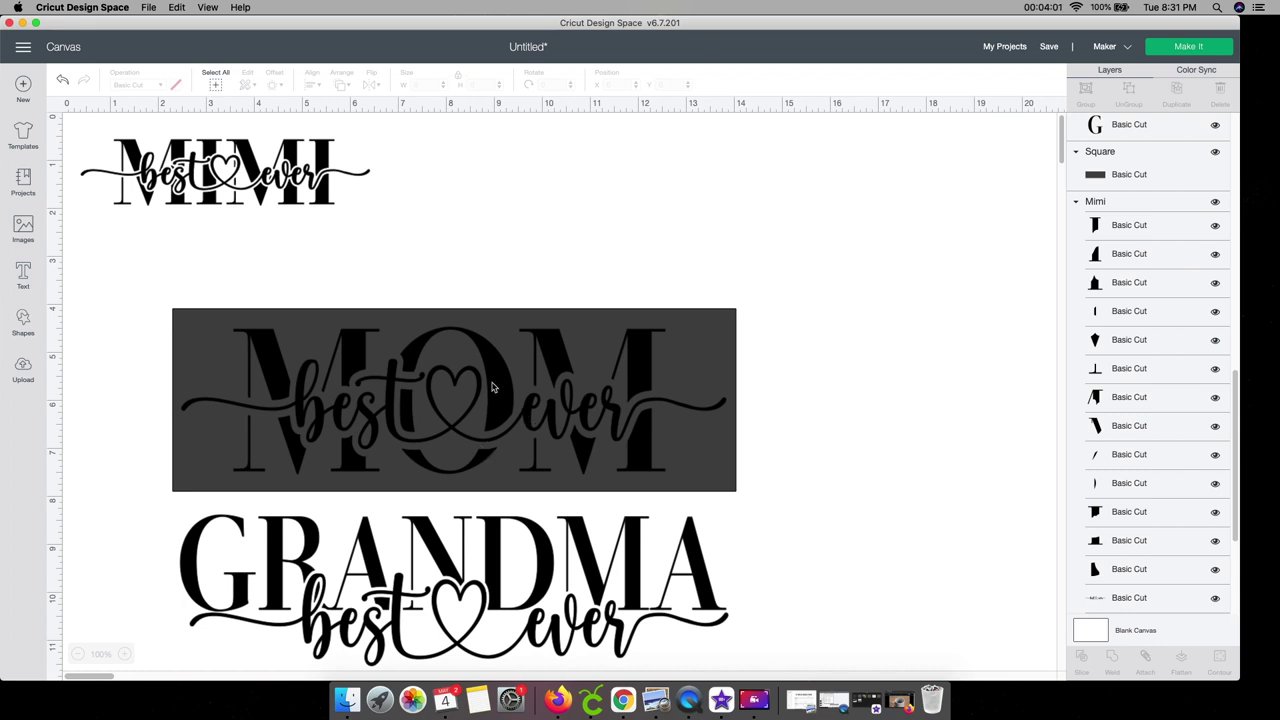
Move the MOM design off the rectangle to the upper right and put the MIMI design there instead, brought to the front
left_click(520, 373)
left_click_drag(520, 373, 841, 165)
left_click_drag(334, 176, 433, 408)
left_click(341, 80)
left_click(358, 156)
left_click_drag(353, 400, 326, 347)
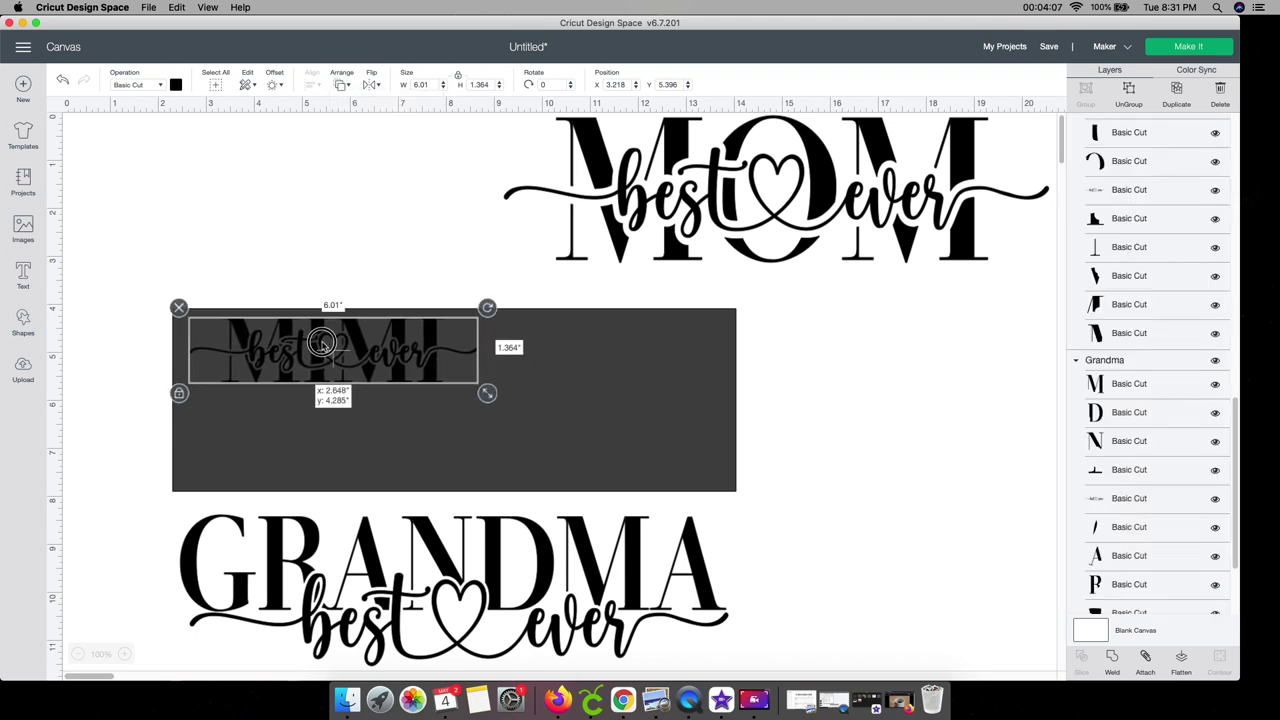
Scale the MIMI design proportionally to about 11.28 by 2.56 inches and centre it on the rectangle
mouse_move(483, 395)
left_mouse_down()
mouse_move(580, 460)
mouse_move(483, 395)
left_mouse_up()
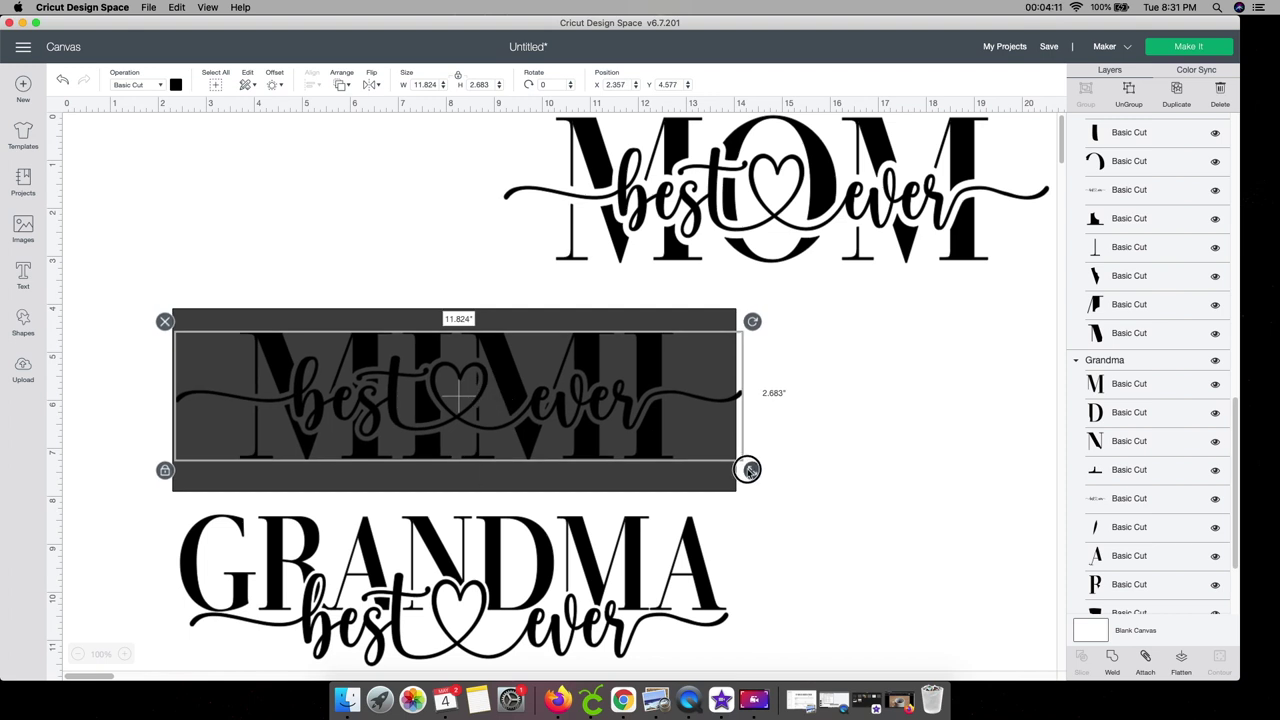
left_click_drag(750, 467, 737, 466)
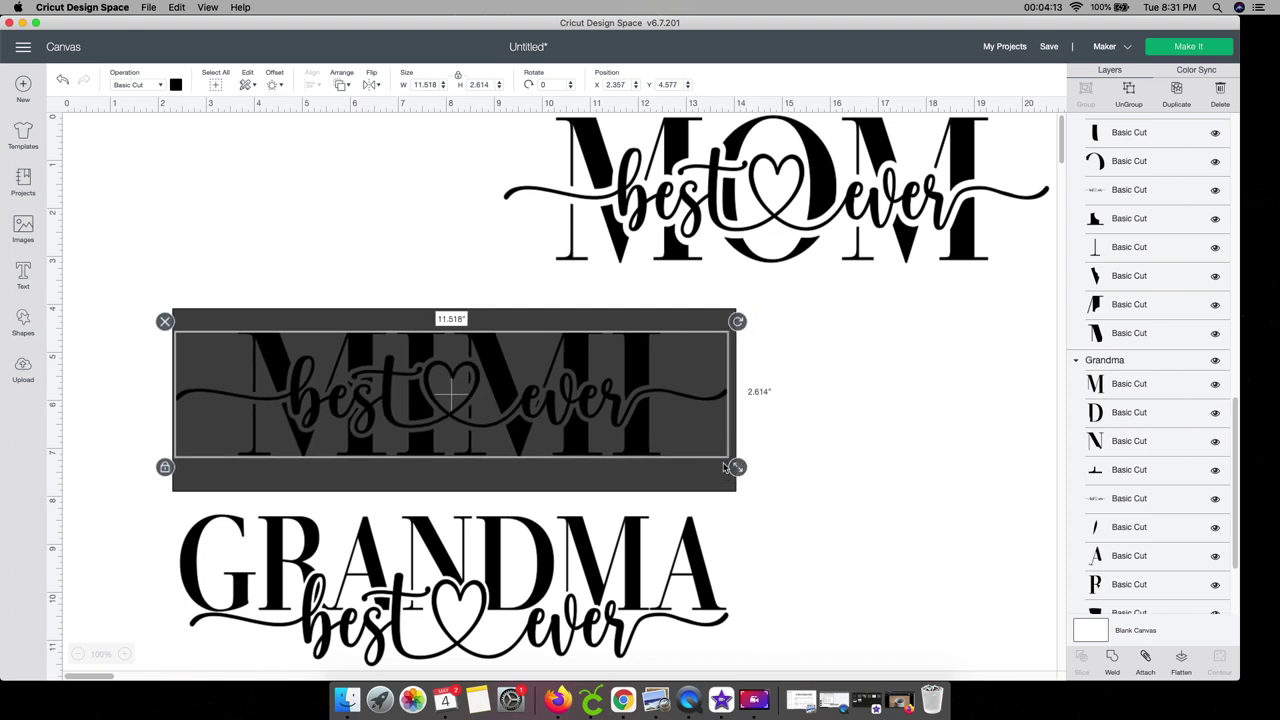
left_click_drag(736, 467, 726, 464)
left_click_drag(591, 410, 586, 412)
left_click(762, 508)
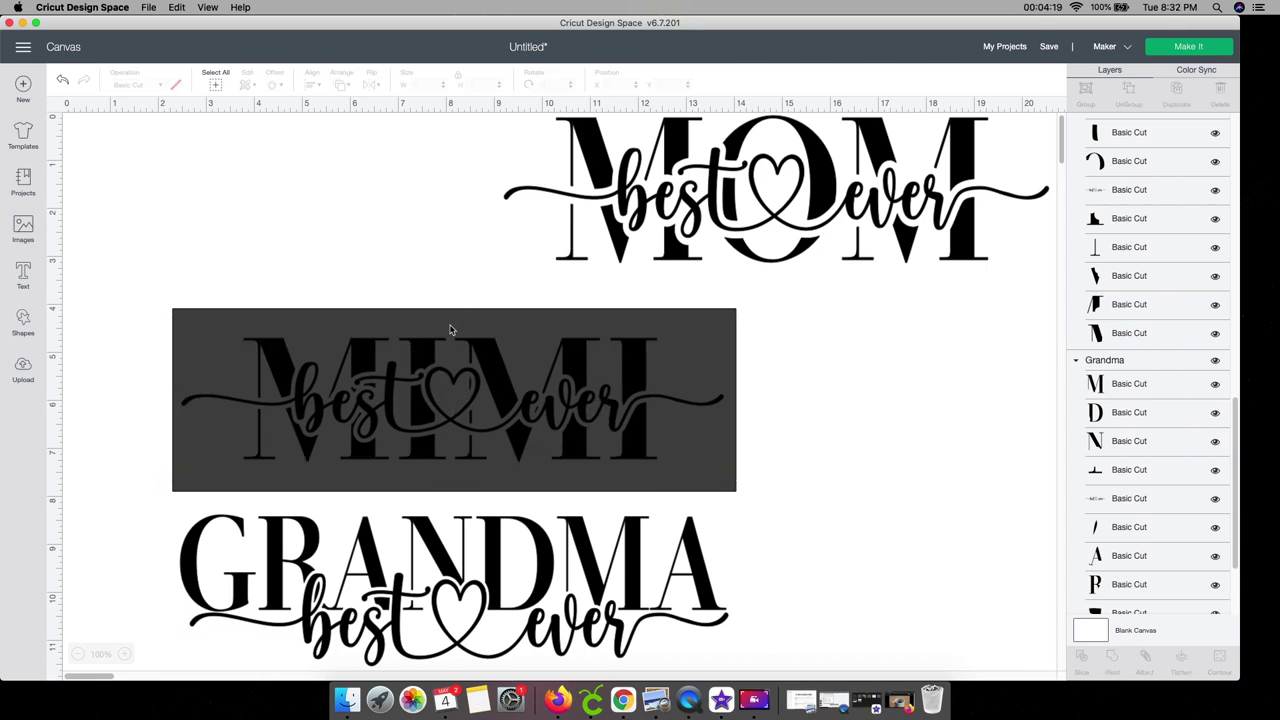
left_click(500, 417)
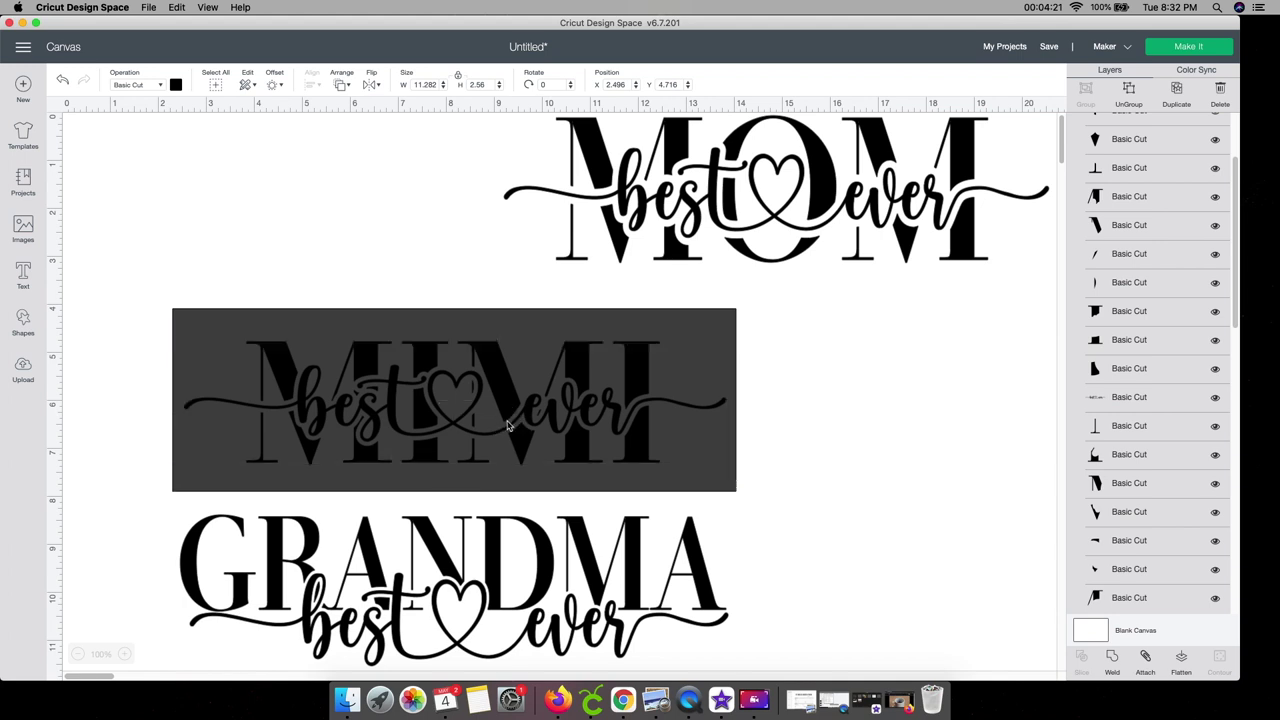
Delete the grey rectangle and place the MIMI design in the freed space above the GRANDMA design
left_click_drag(453, 410, 889, 458)
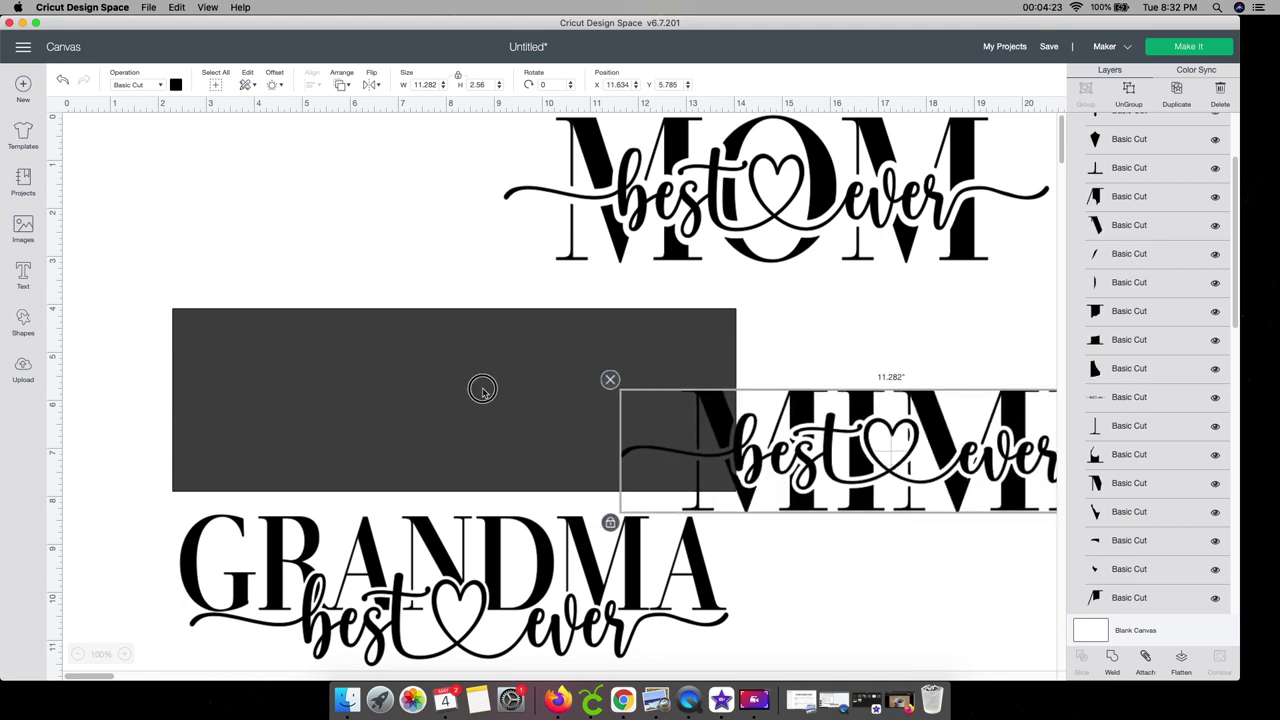
left_click(450, 388)
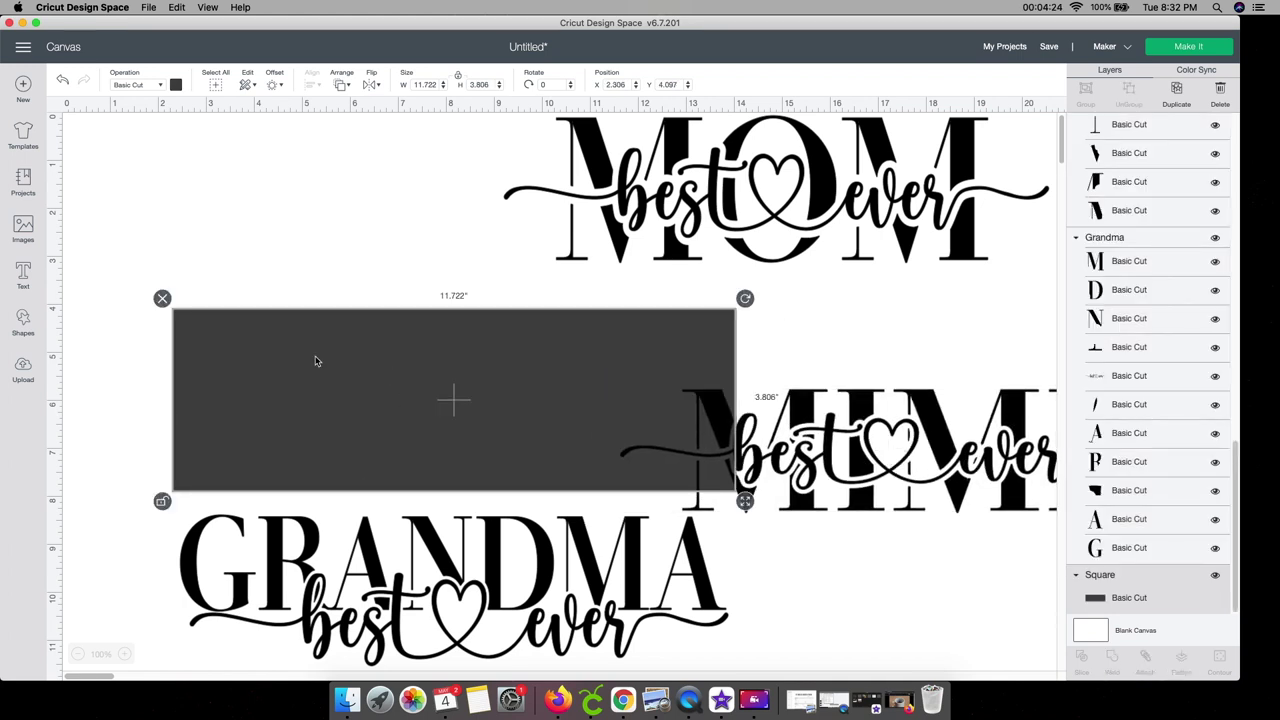
left_click(162, 298)
left_click_drag(766, 450, 330, 347)
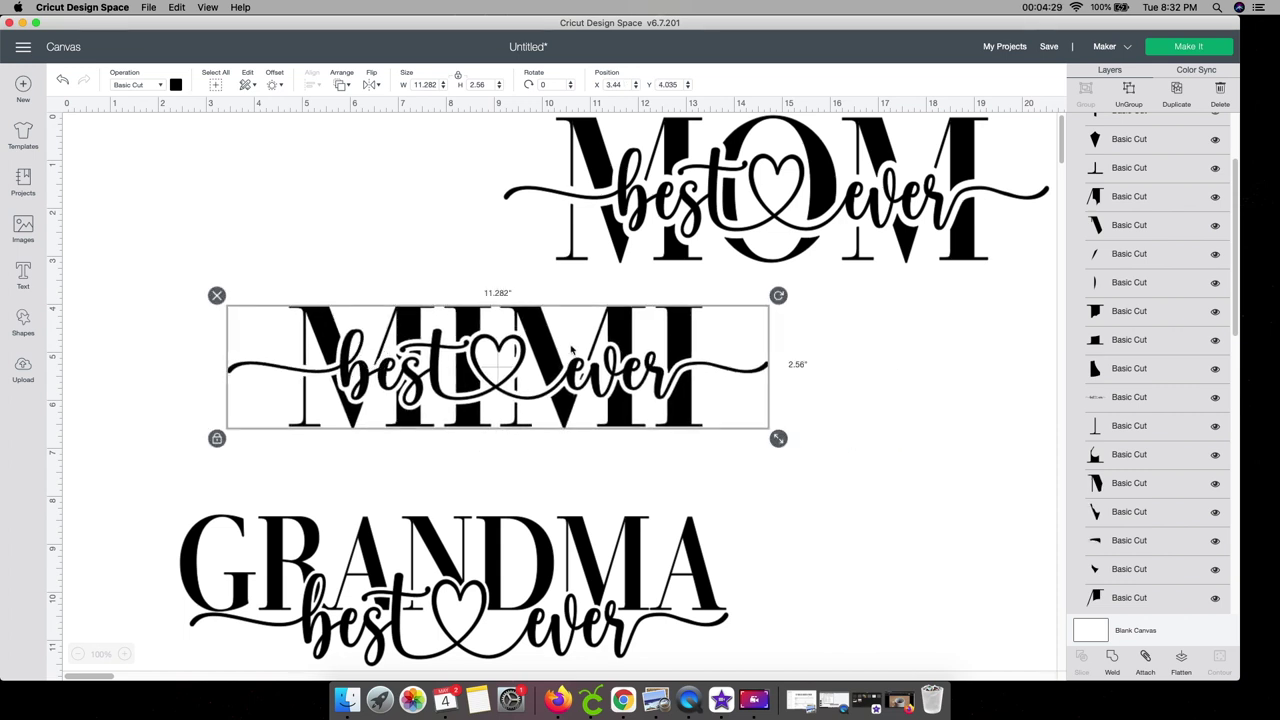
Move the MIMI design down above GRANDMA and place the MOM design over it, stacking the three designs vertically
left_click_drag(572, 348, 556, 388)
left_click_drag(773, 165, 495, 198)
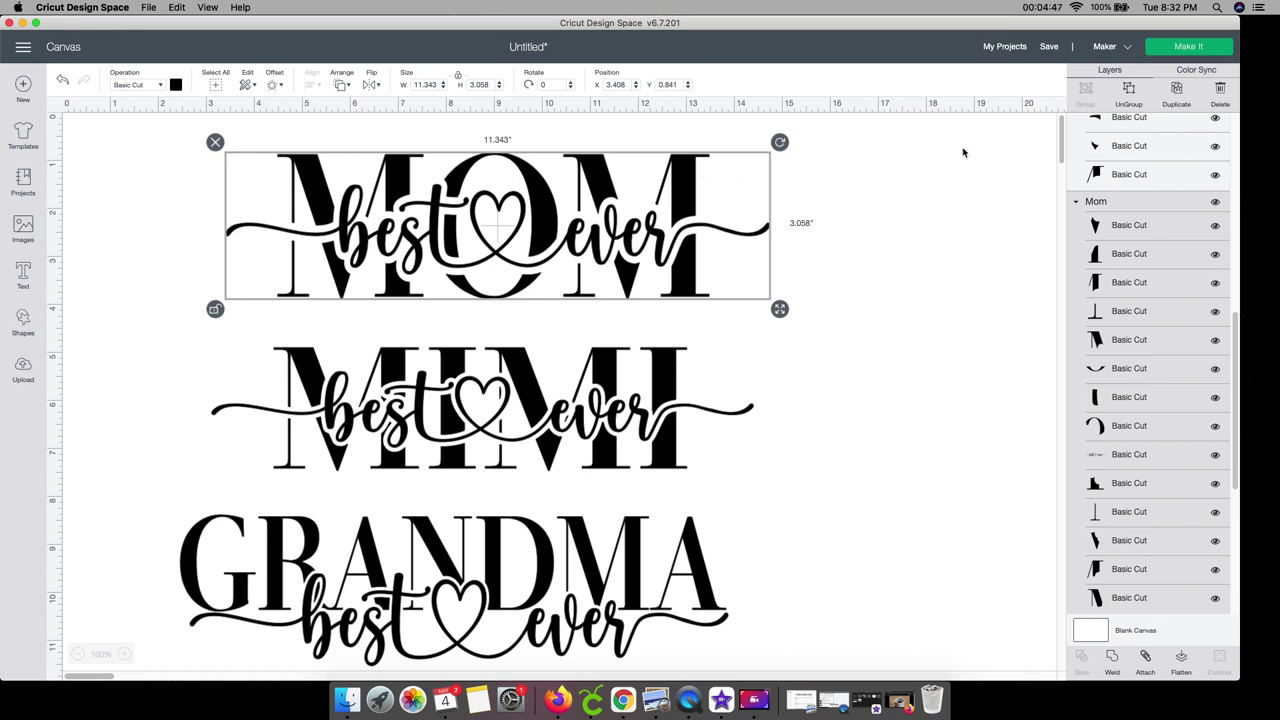
Ungroup the MOM design and move its "best ever" script clear of the letters, into the empty area beside them
left_click(1128, 90)
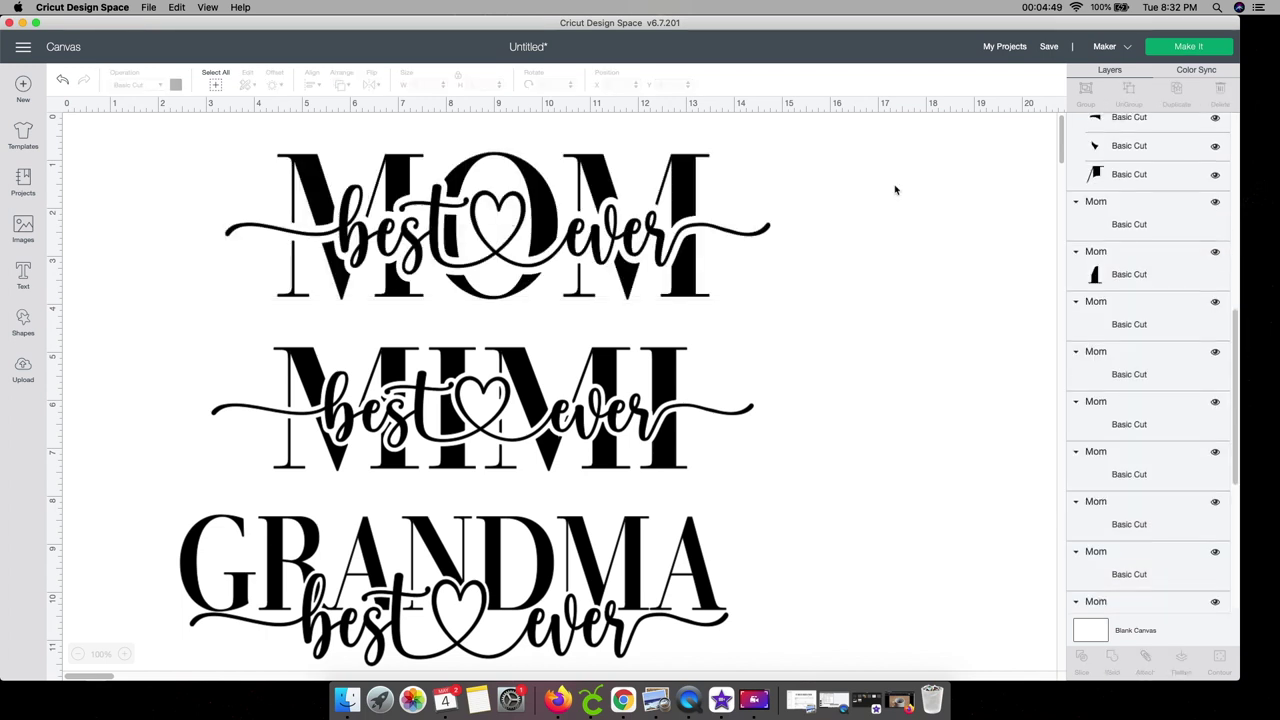
left_click(640, 238)
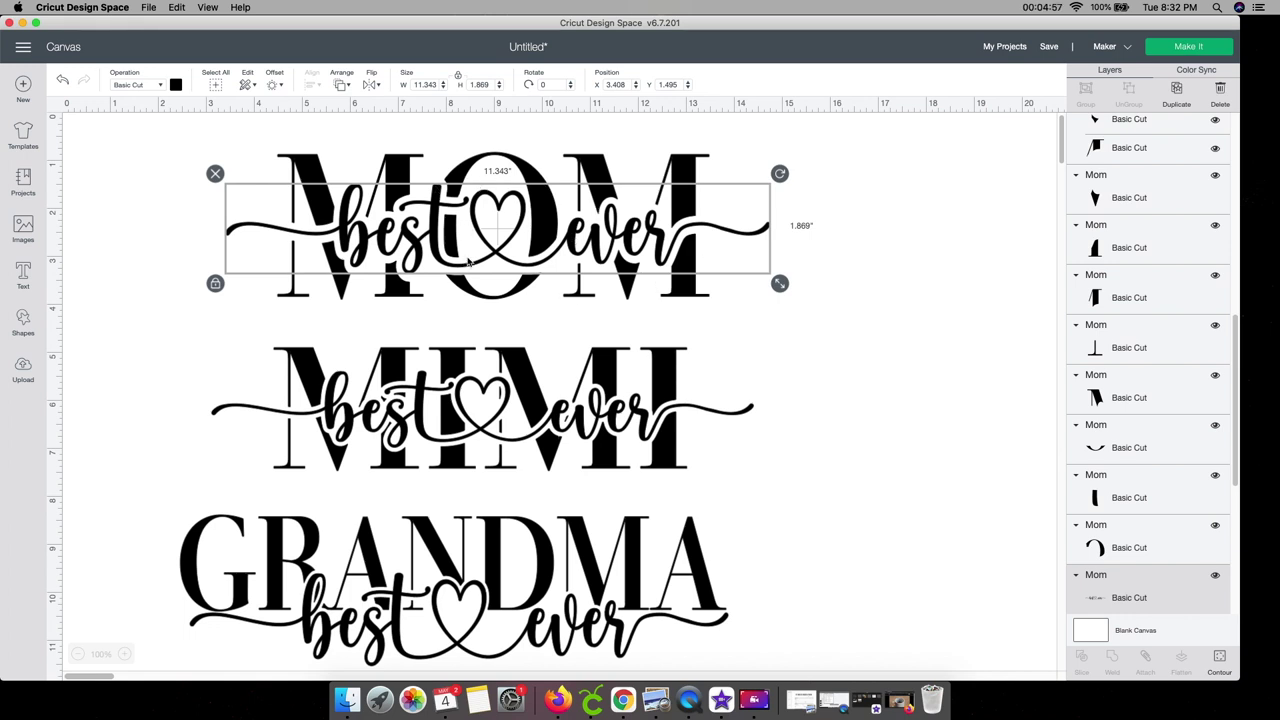
left_click_drag(575, 236, 1100, 279)
Check the separate MOM letter fragments, select all of them without the script and attach them together
left_click(627, 280)
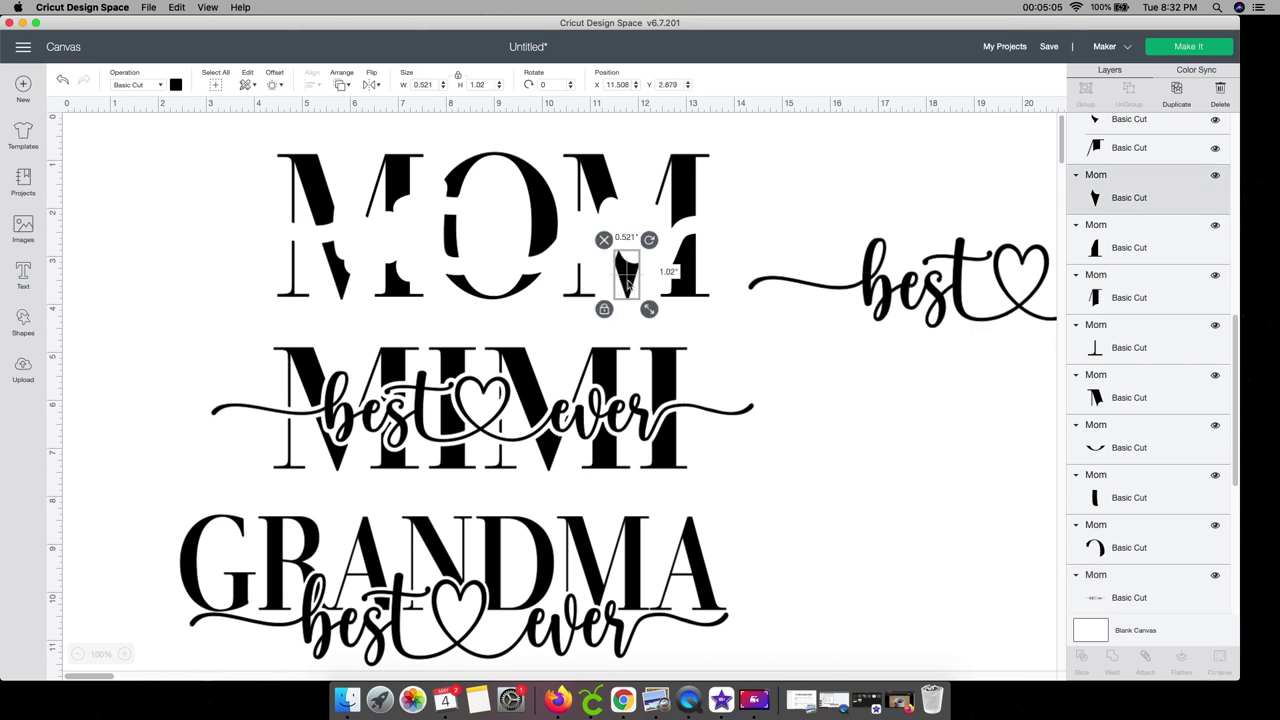
left_click(432, 214)
left_click(400, 182)
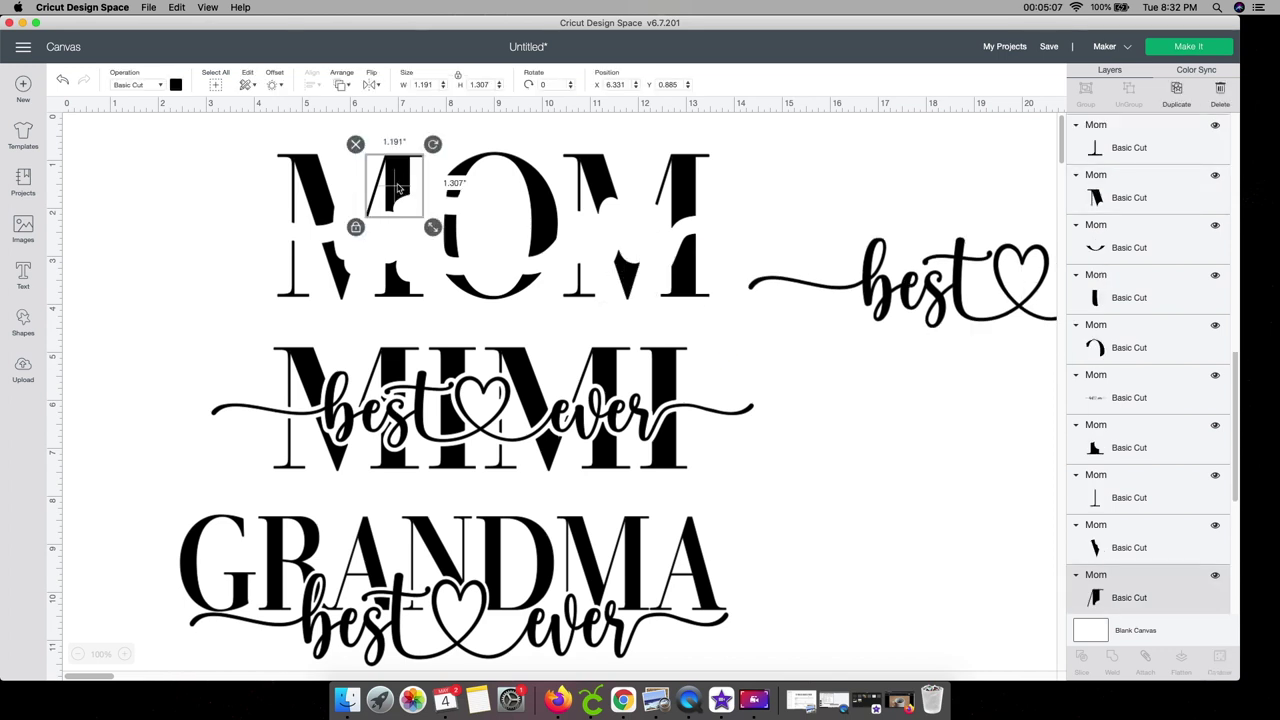
left_click(312, 192)
left_click(330, 260)
left_click(403, 286)
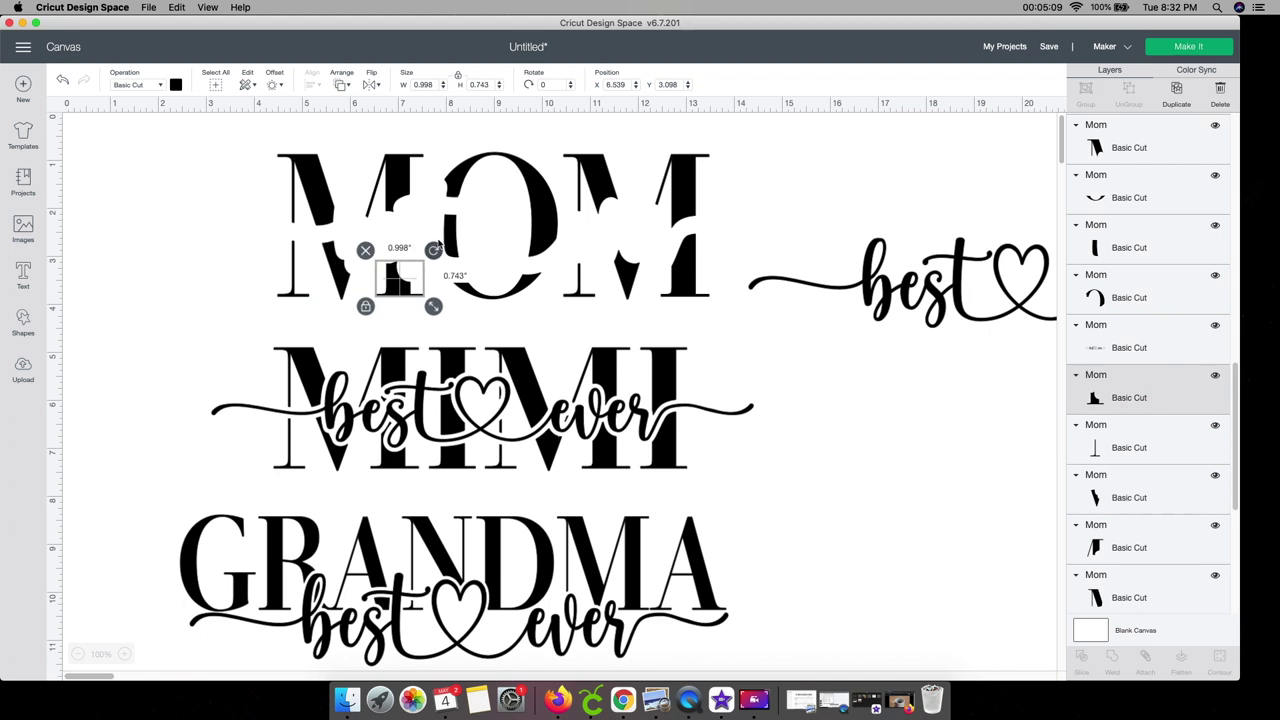
left_click(445, 240)
left_click(204, 226)
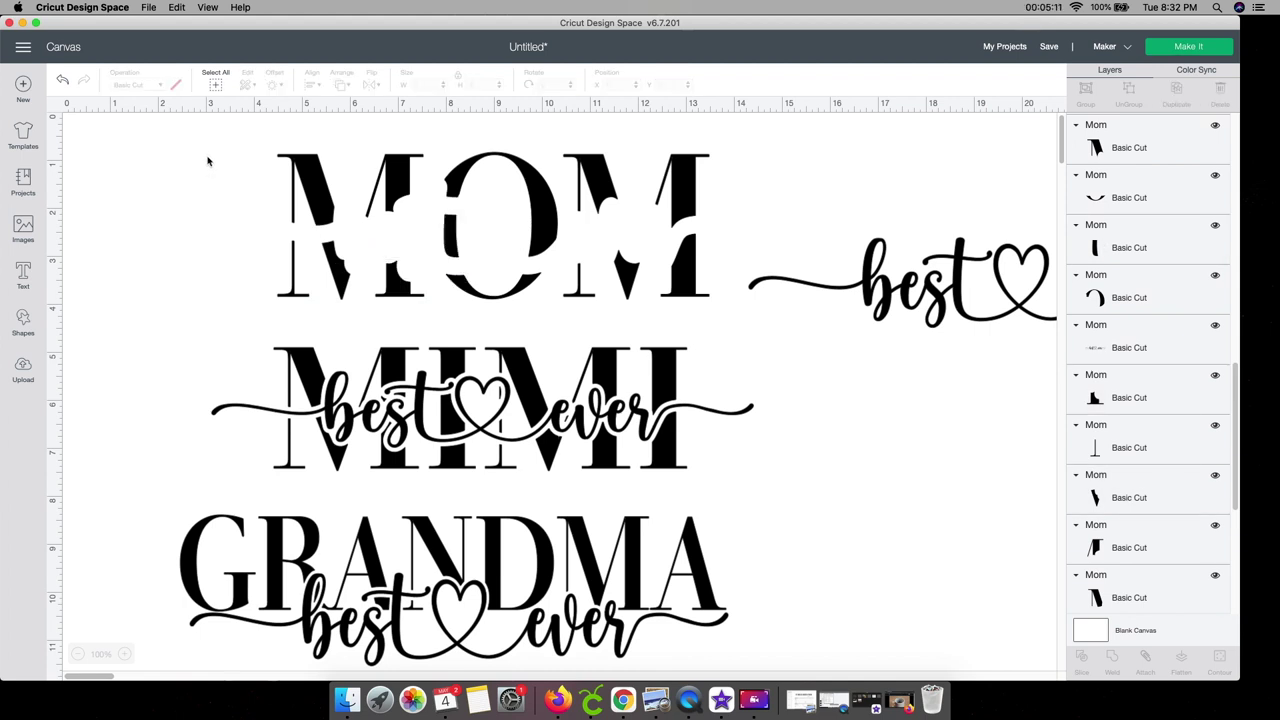
left_click_drag(213, 137, 712, 316)
left_click(1146, 660)
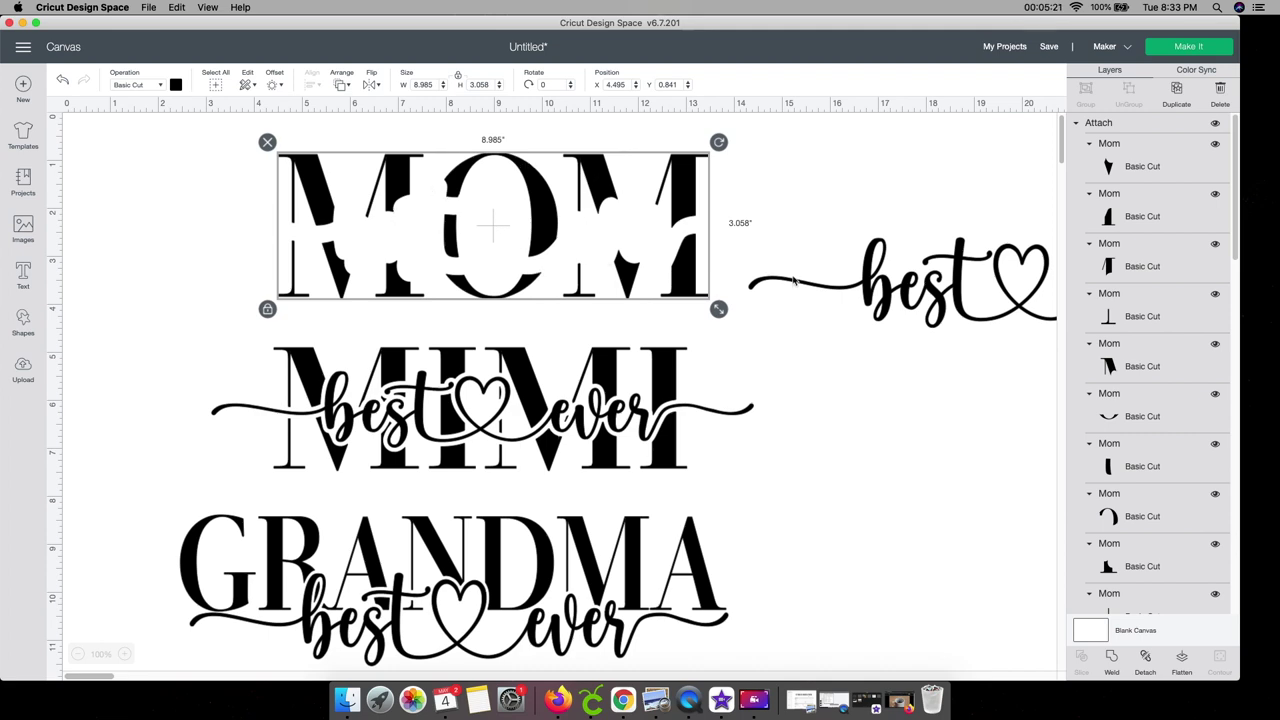
Place the "best ever" script back over the MOM letters and colour it light pink
left_click_drag(920, 293, 406, 248)
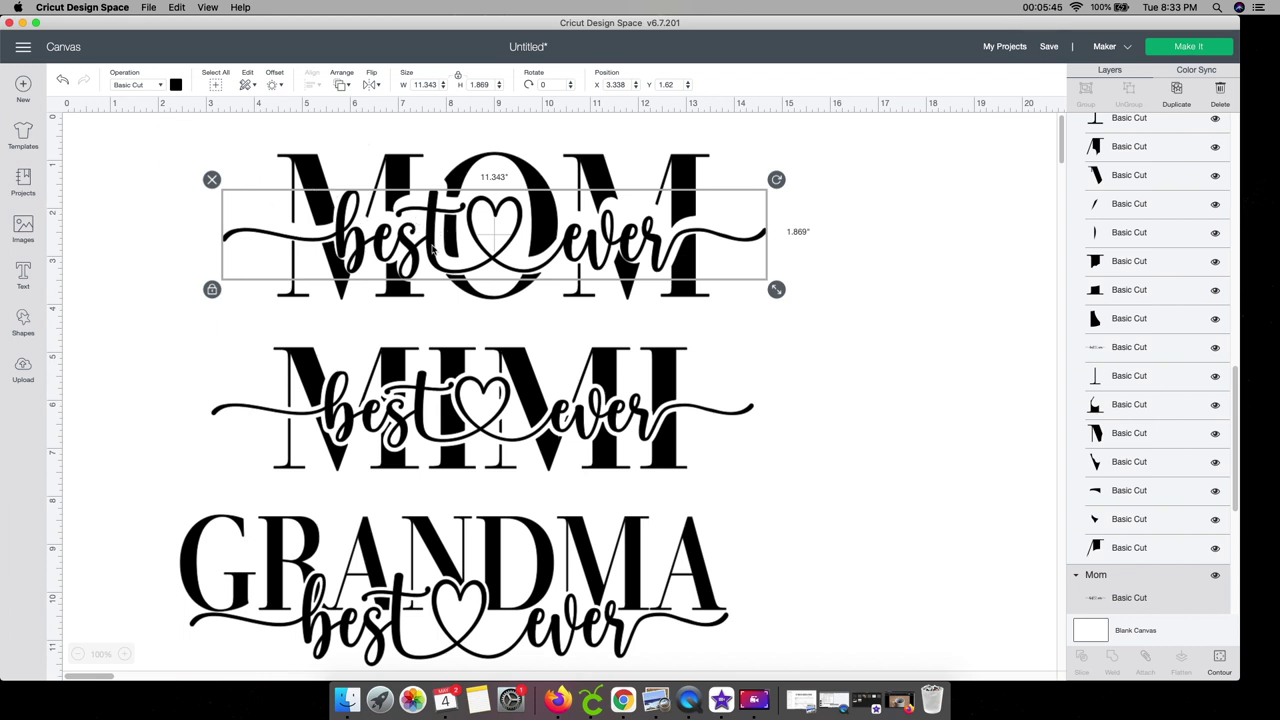
left_click(178, 86)
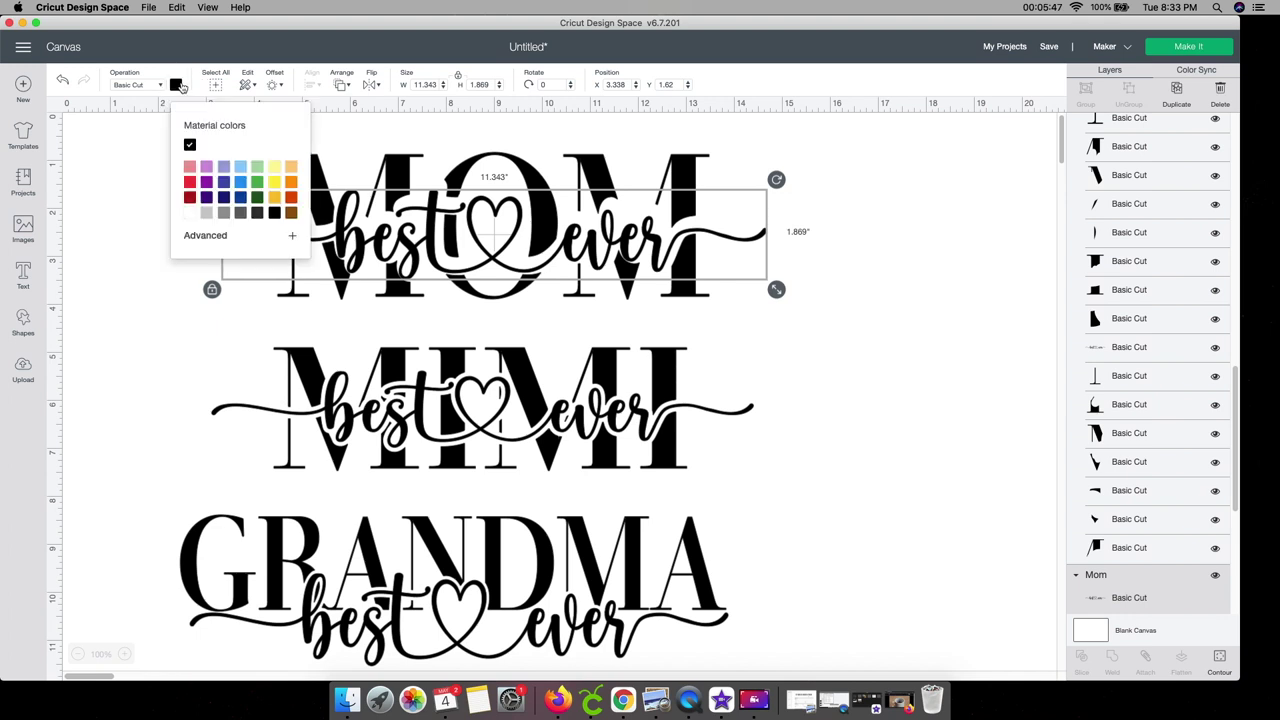
left_click(190, 167)
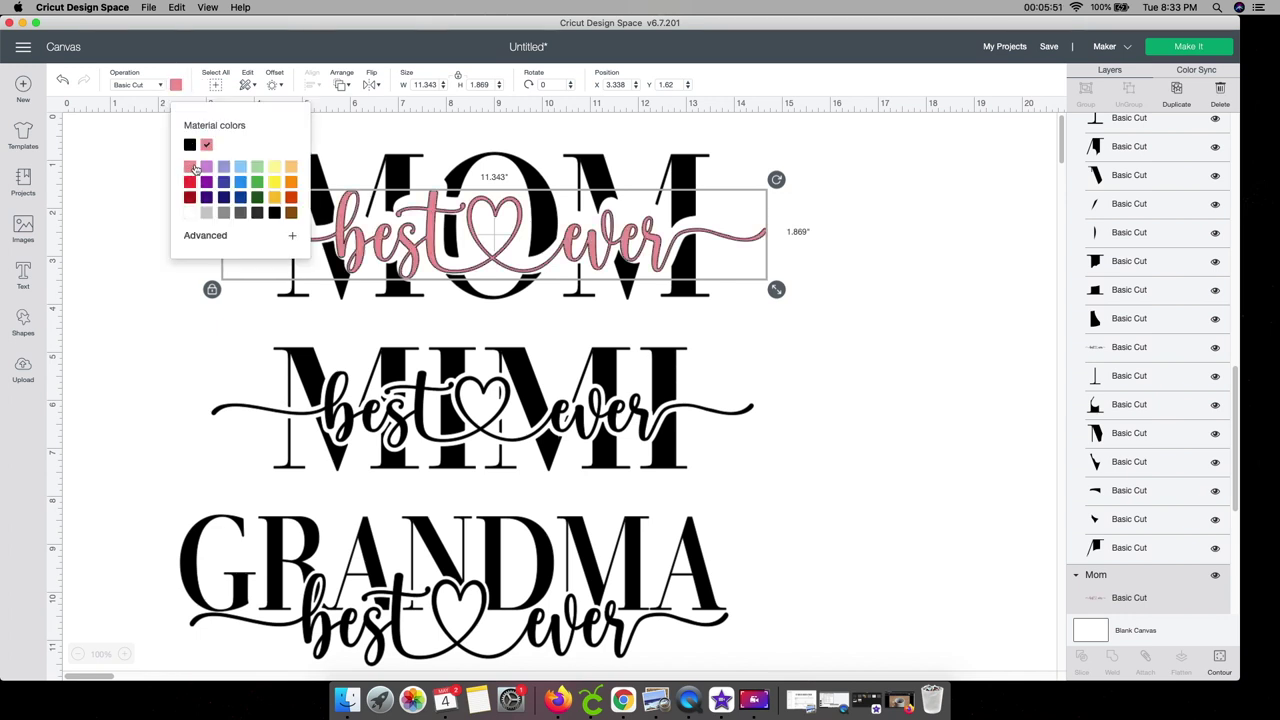
Colour the attached MOM letters dark red
left_click(397, 166)
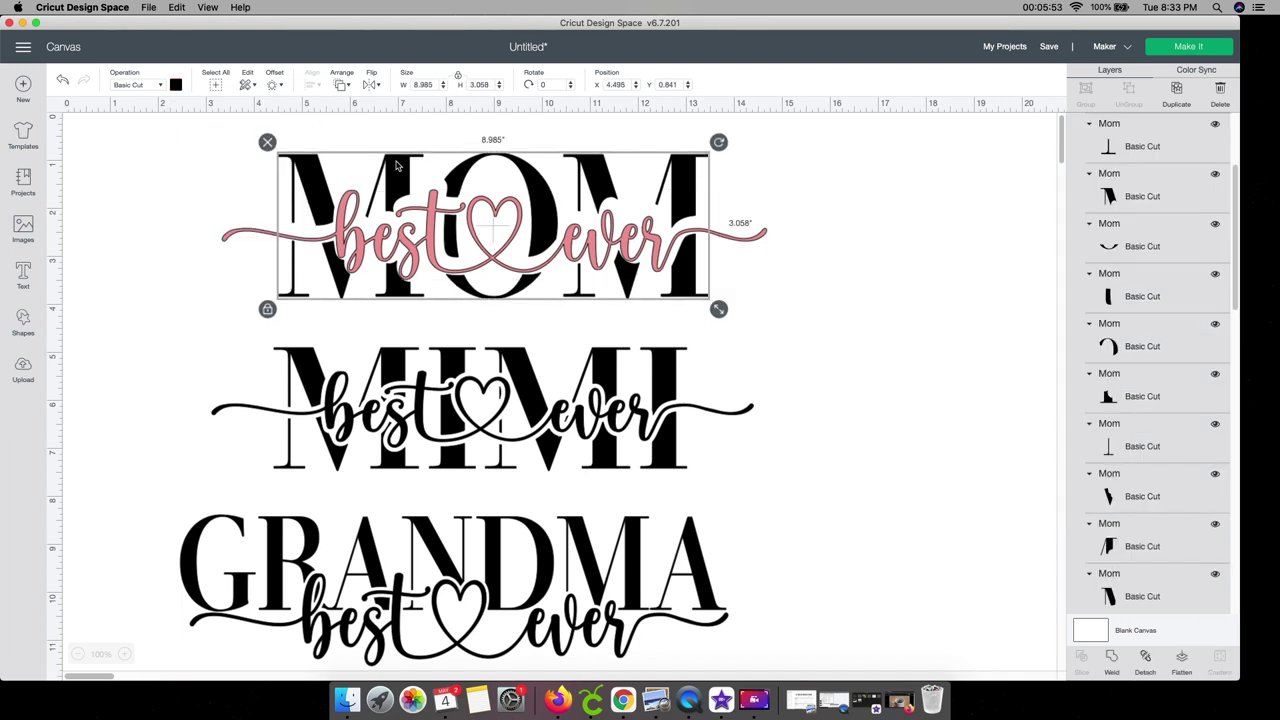
left_click(178, 86)
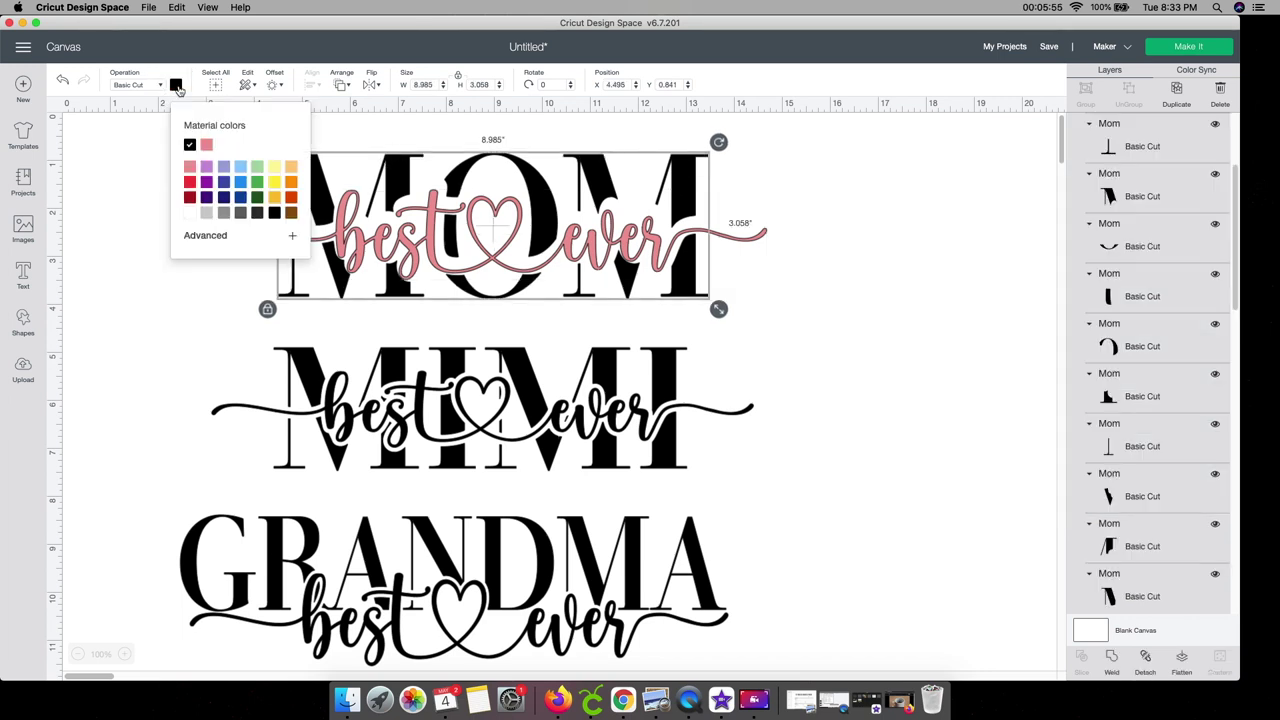
left_click(190, 197)
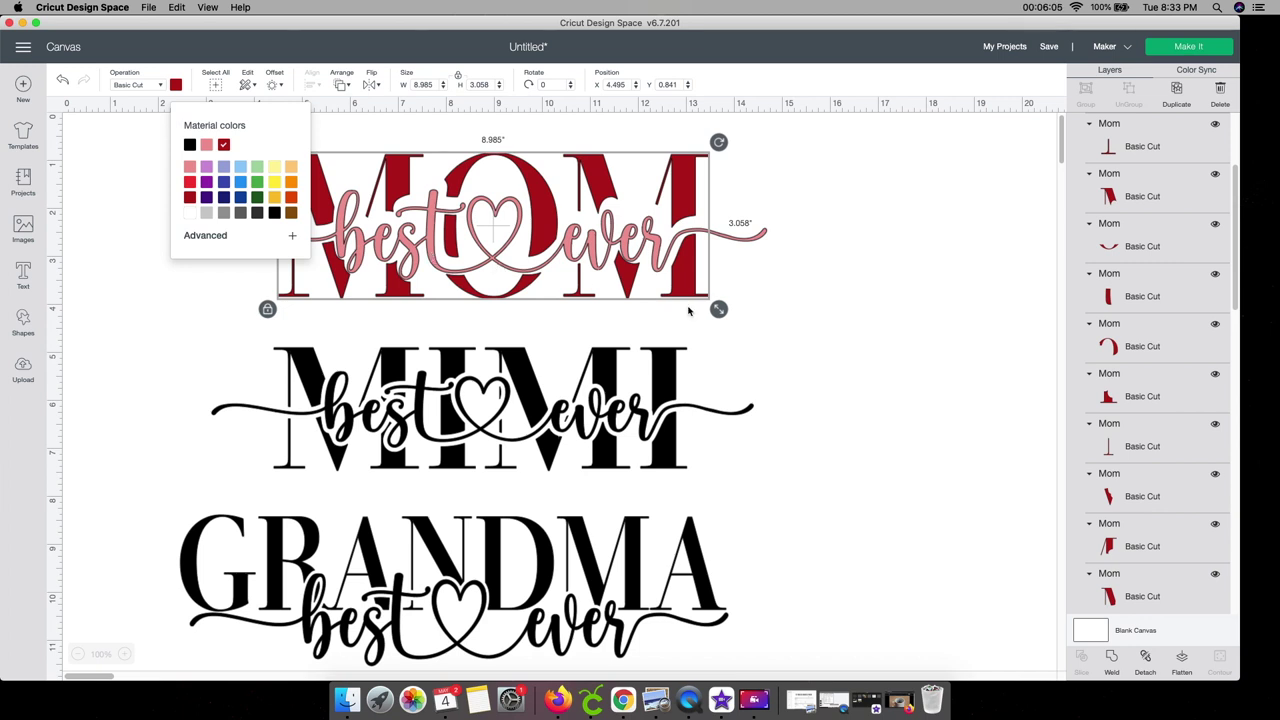
left_click(763, 364)
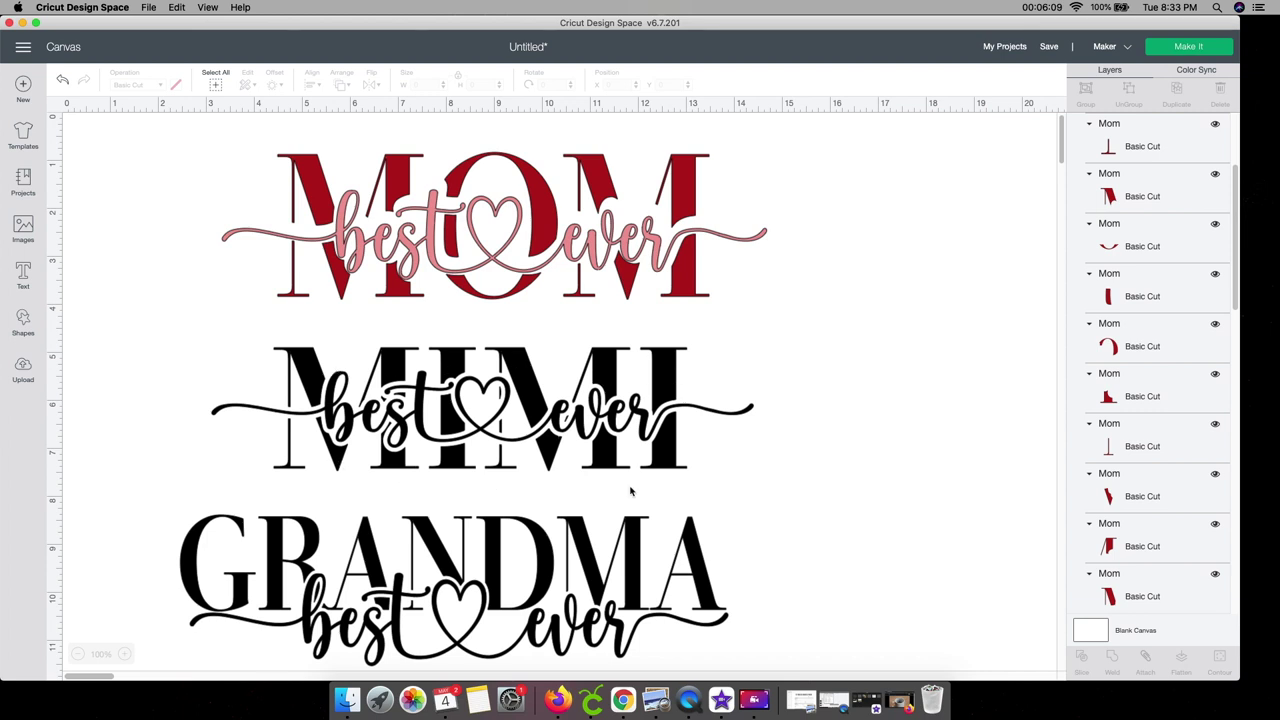
Attach all pieces of the MIMI design, script included, and colour the whole design blue
left_click_drag(635, 418, 709, 420)
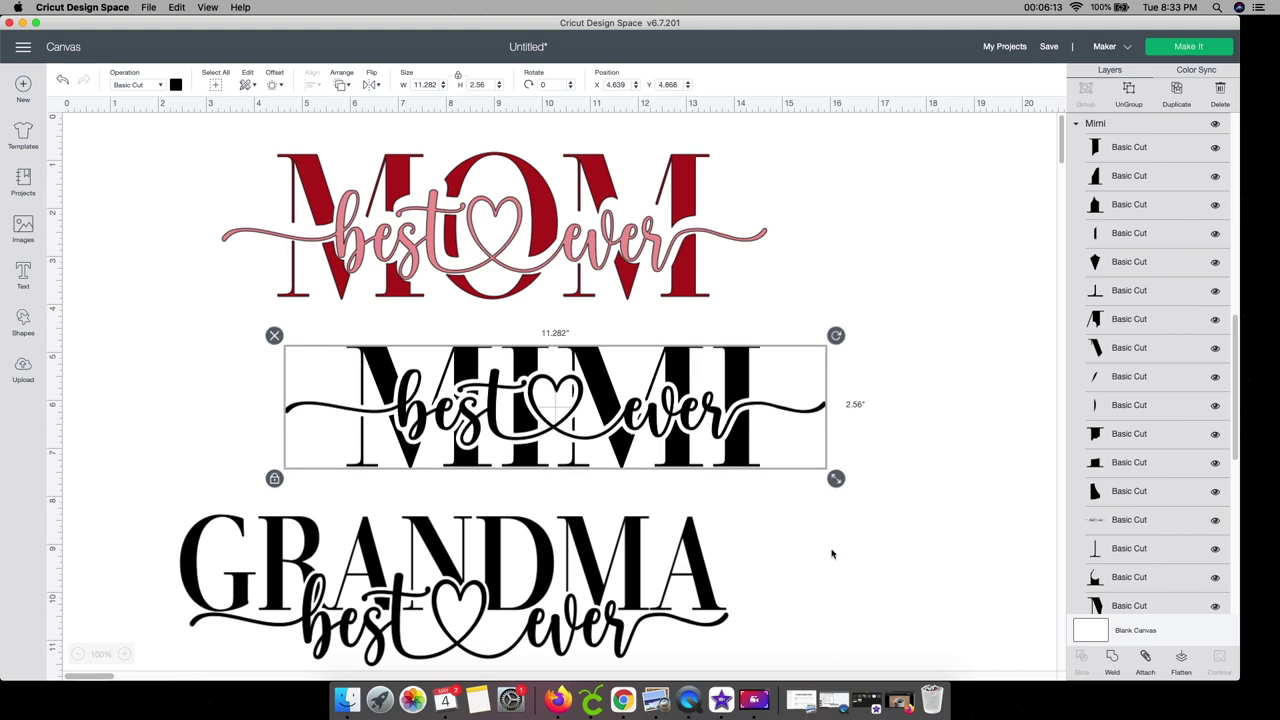
left_click(834, 556)
left_click_drag(868, 486, 340, 371)
left_click(1145, 656)
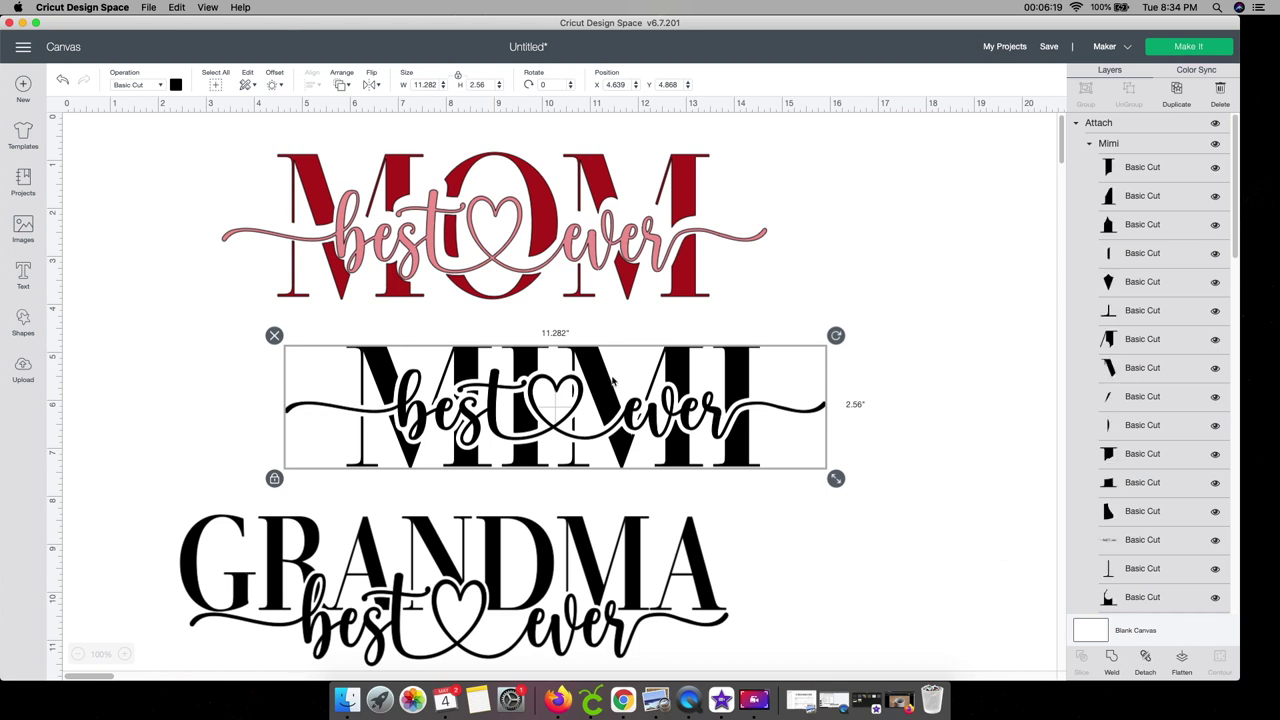
left_click(176, 84)
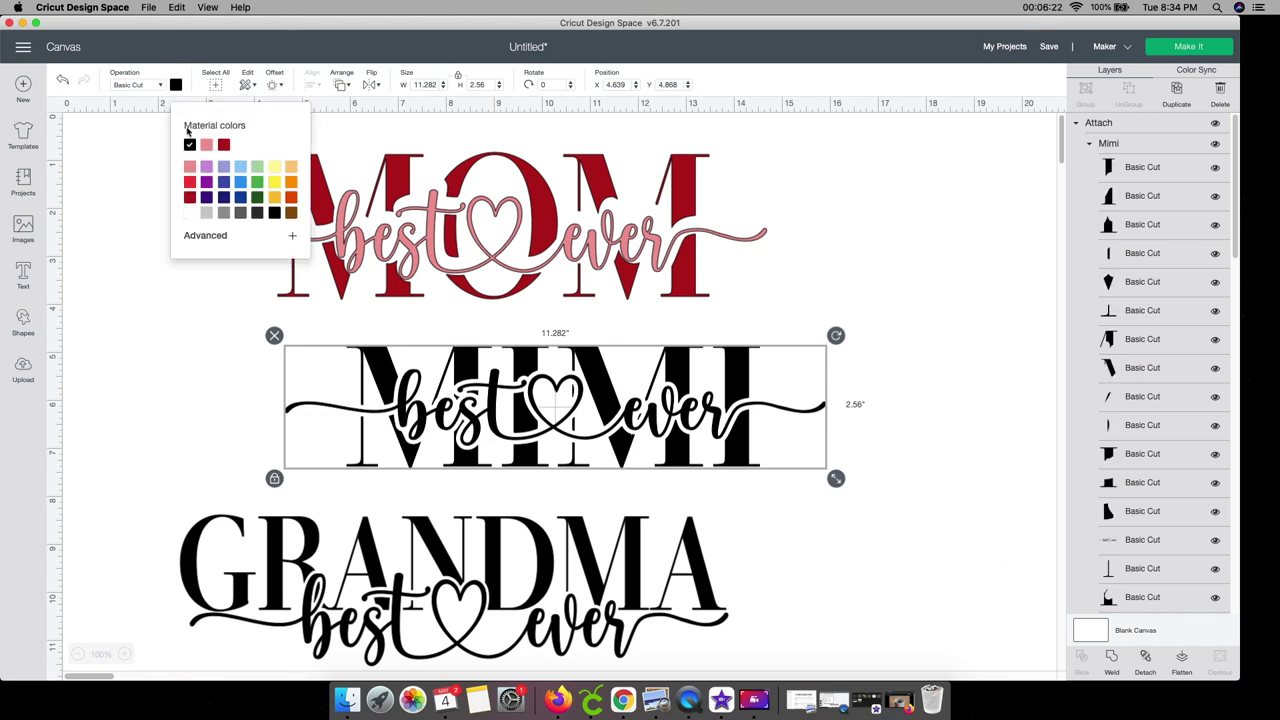
left_click(242, 182)
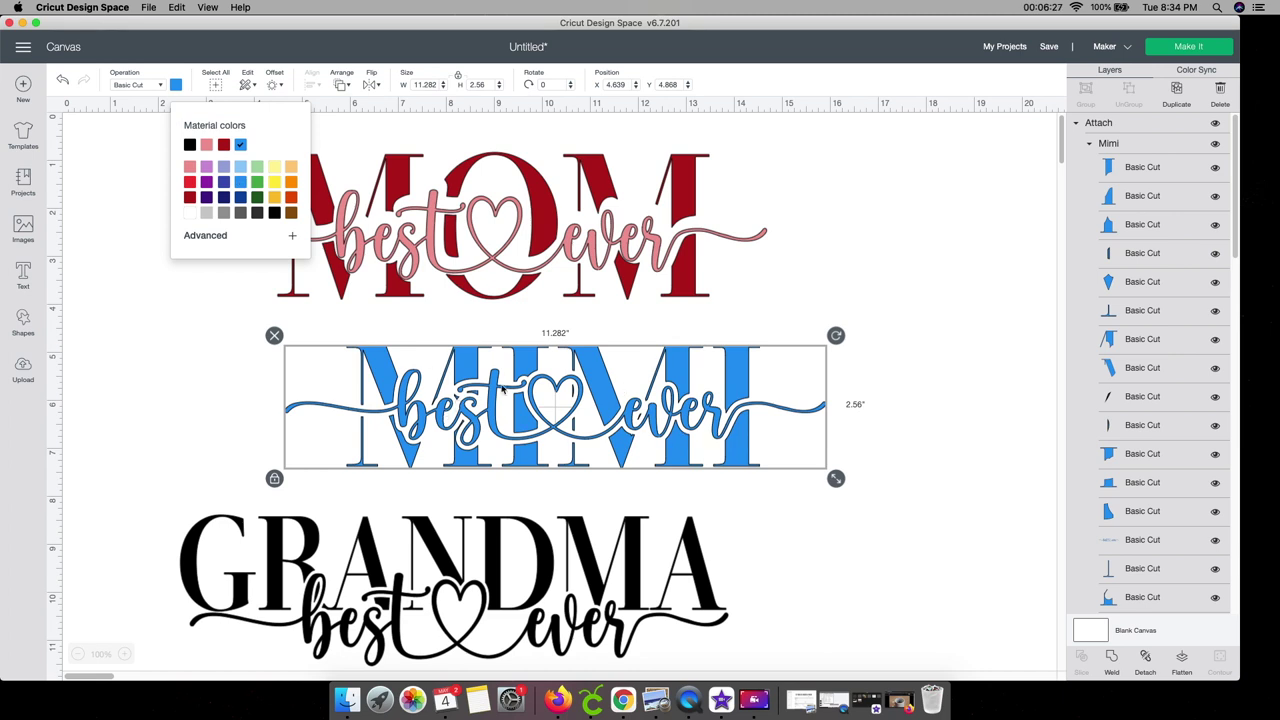
Ungroup the GRANDMA design, moving its "best ever" script below the letters, and colour the script dark green
scroll(793, 535, "down", 2)
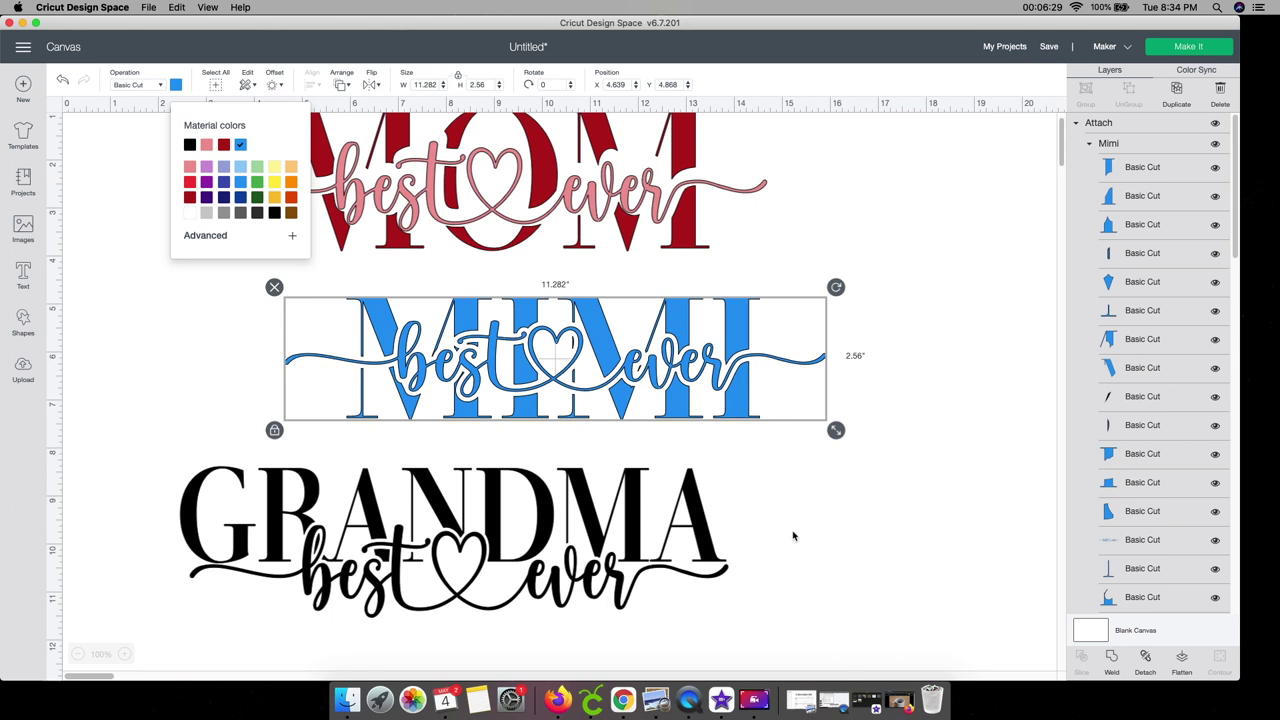
left_click(620, 541)
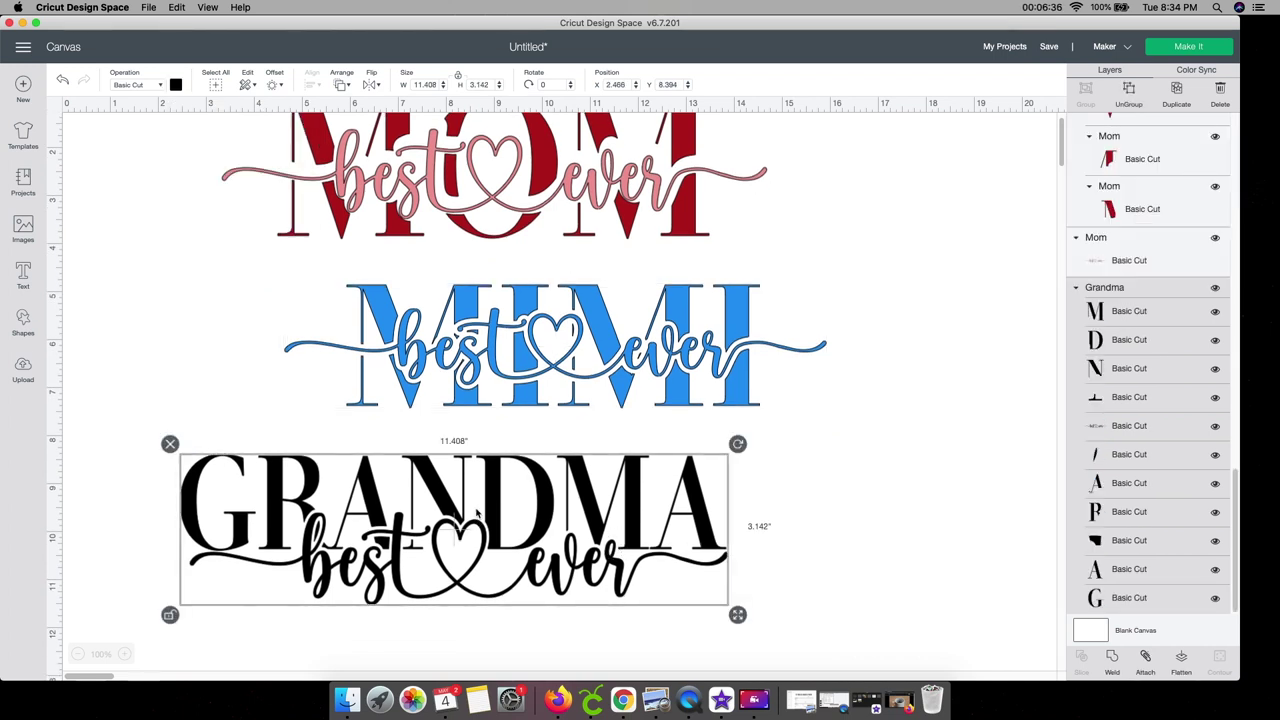
left_click(1128, 90)
left_click(560, 590)
left_click_drag(570, 572, 577, 626)
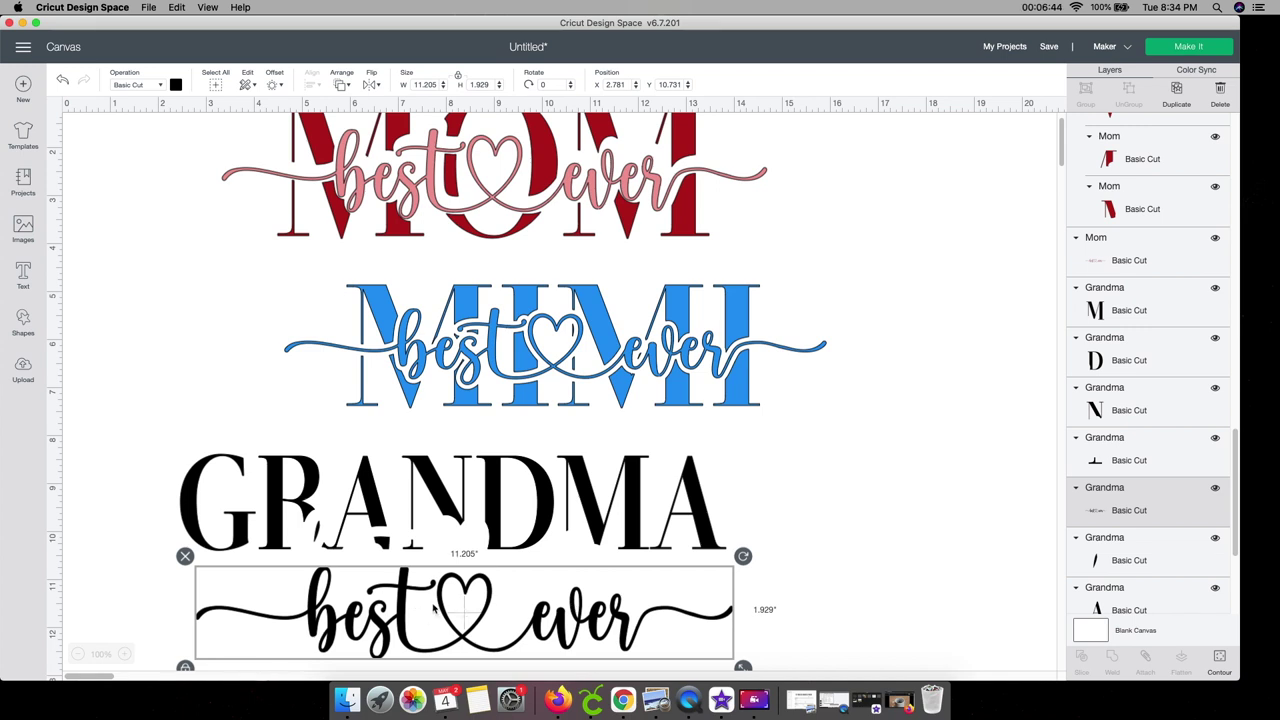
left_click(176, 84)
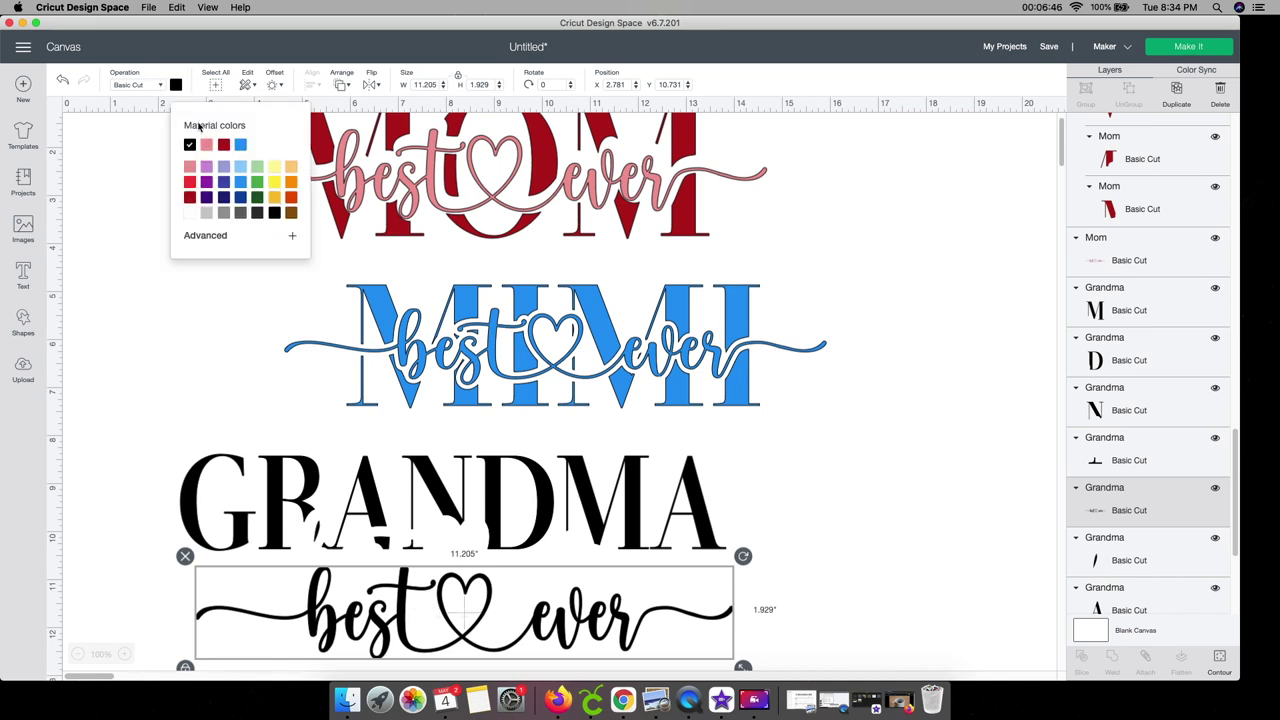
left_click(257, 197)
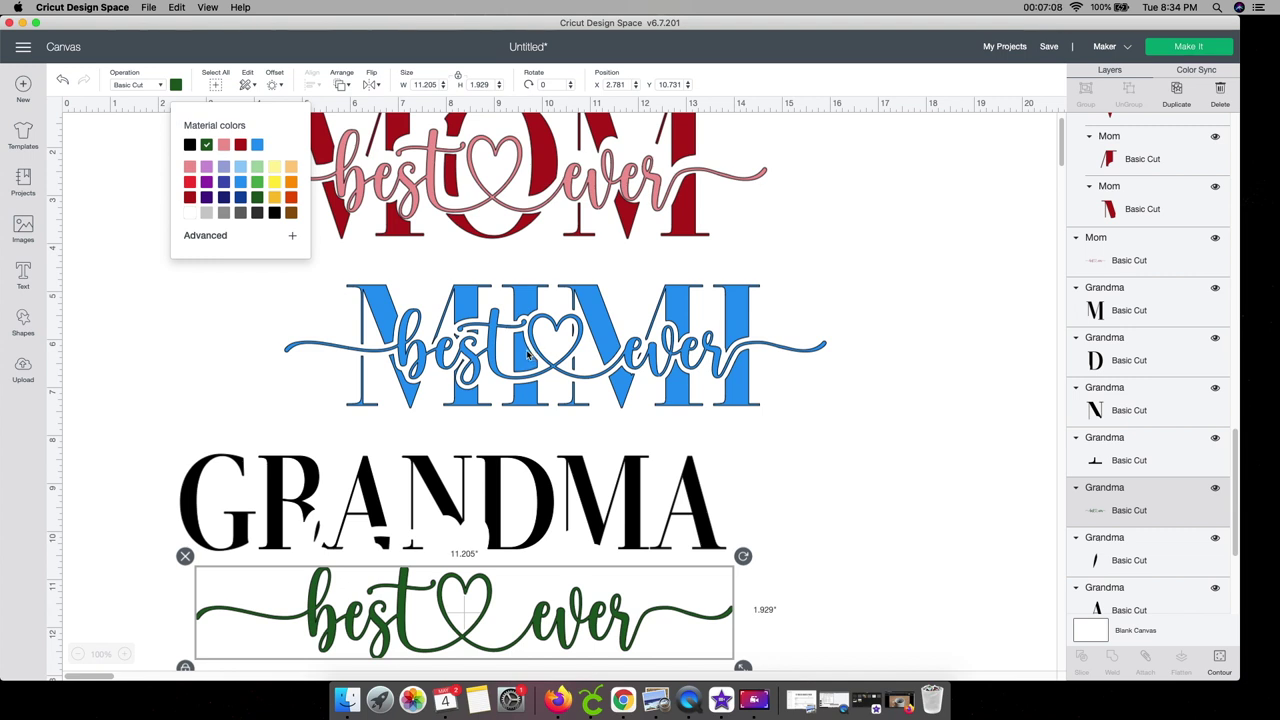
Select the GRANDMA letters without the script and attach them together
left_click(600, 525)
left_click(352, 527)
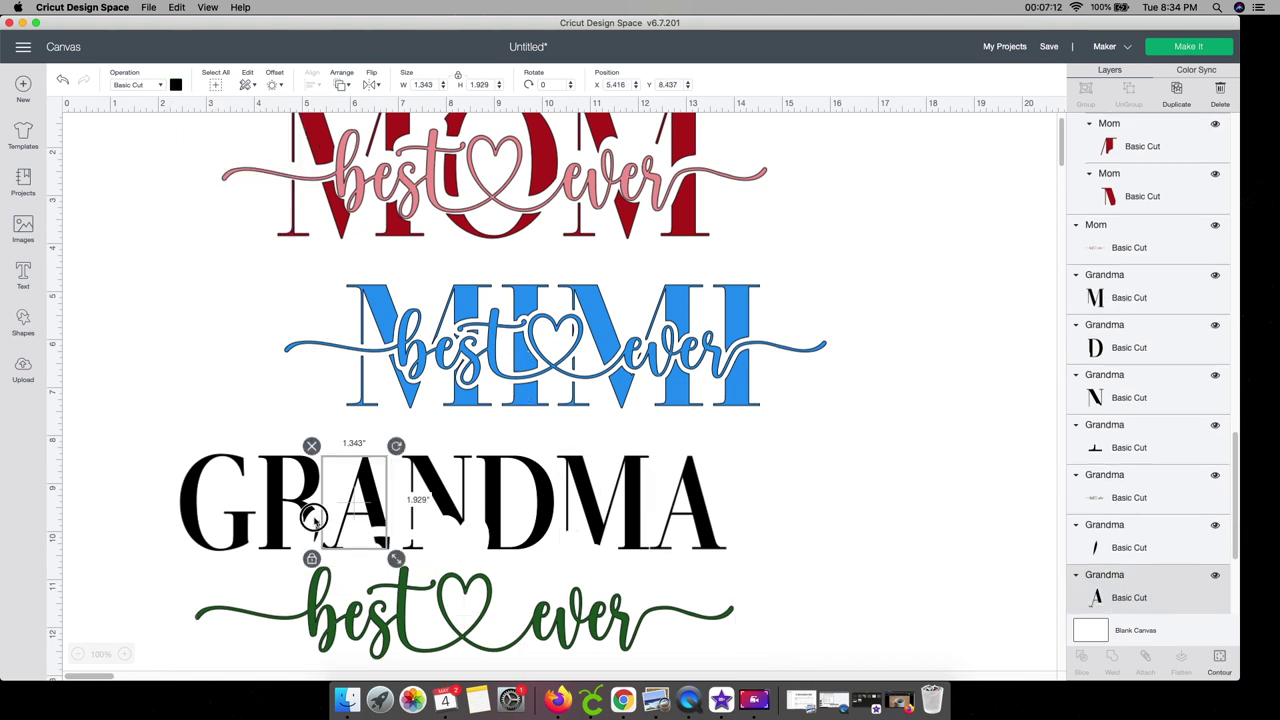
left_click(220, 505)
left_click_drag(779, 511, 172, 511)
left_click(1146, 655)
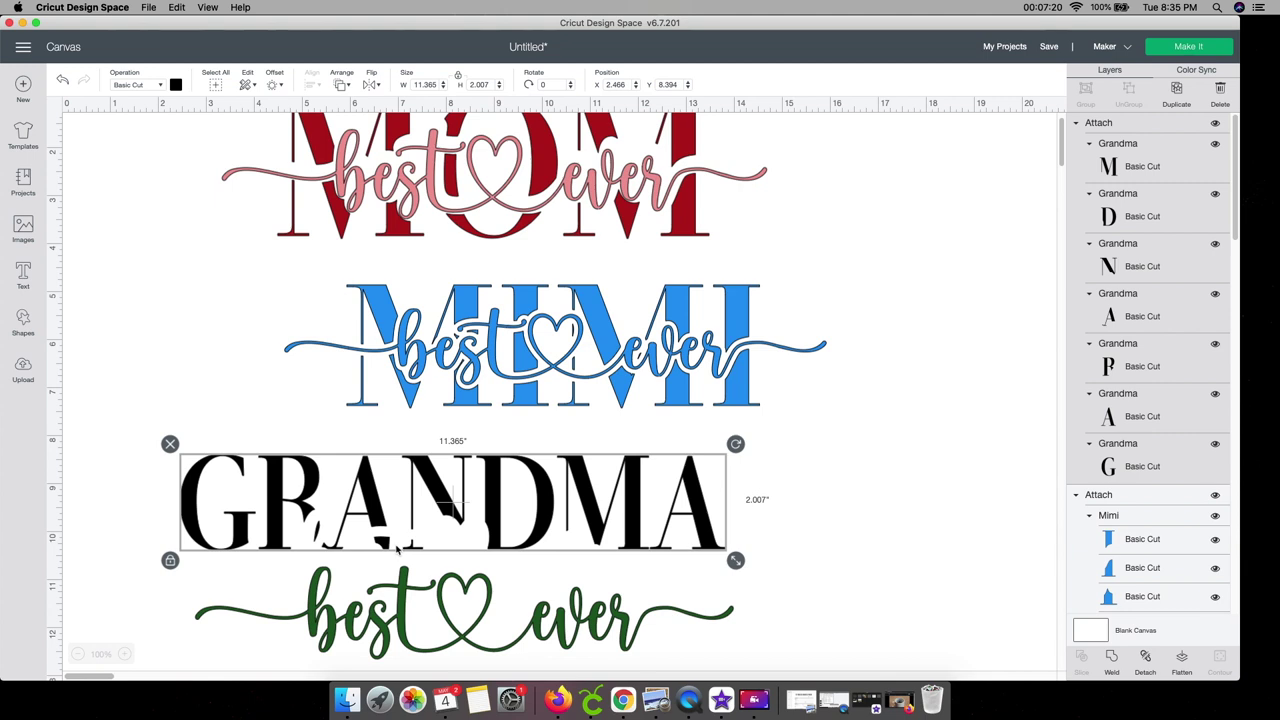
Move the green script further down and attach the leftover small letter fragments to the GRANDMA letters
left_click_drag(456, 583, 455, 636)
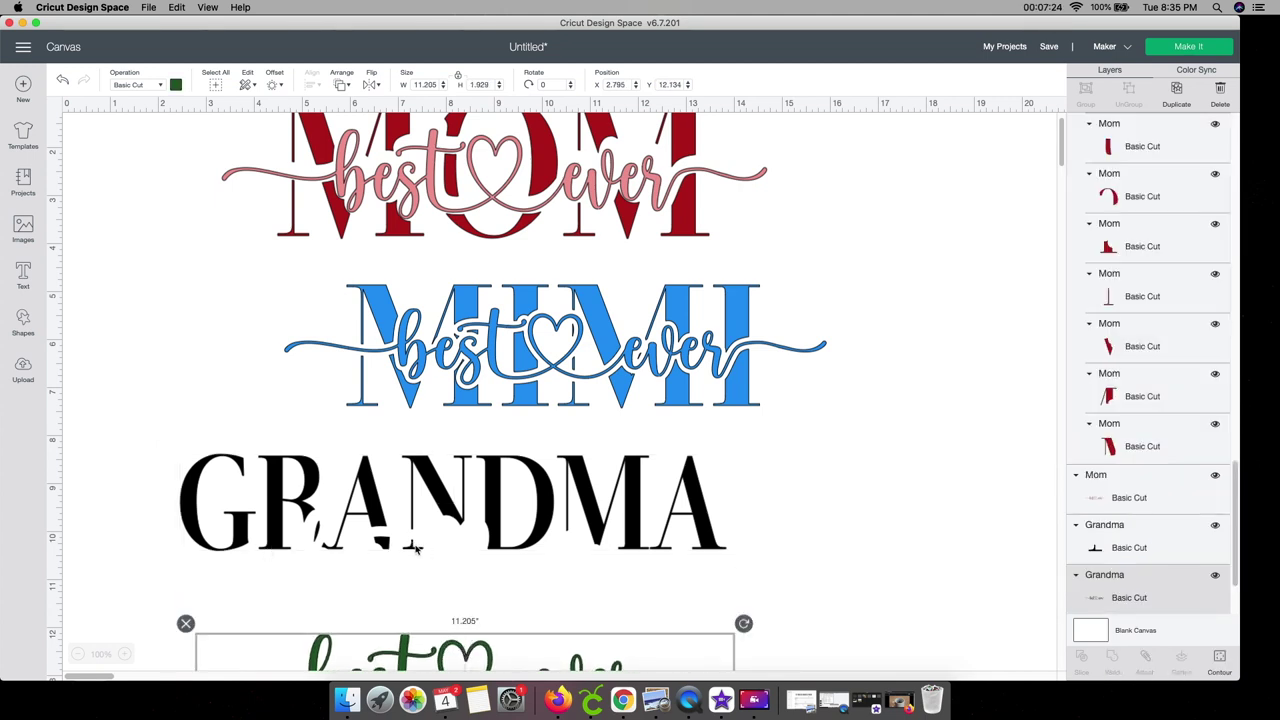
left_click_drag(142, 436, 773, 600)
left_click(1152, 665)
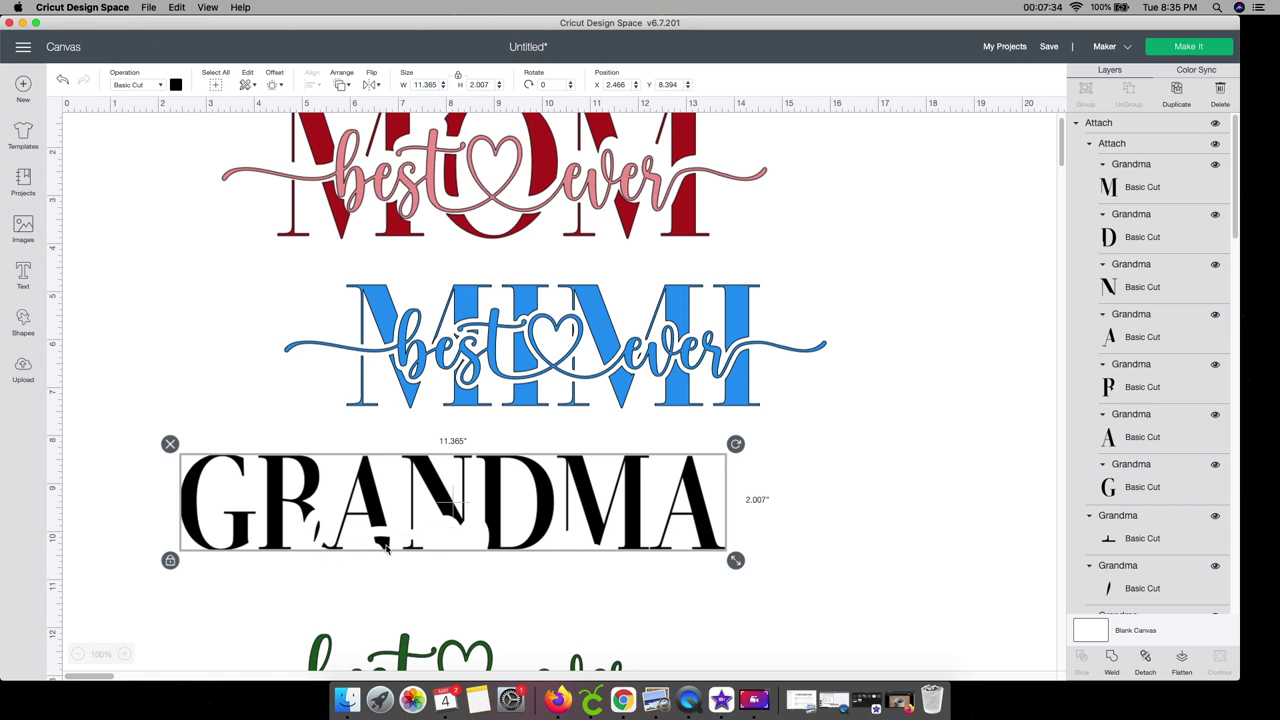
Place the green script back over the GRANDMA letters and colour the letters light yellow
left_click_drag(466, 632, 458, 524)
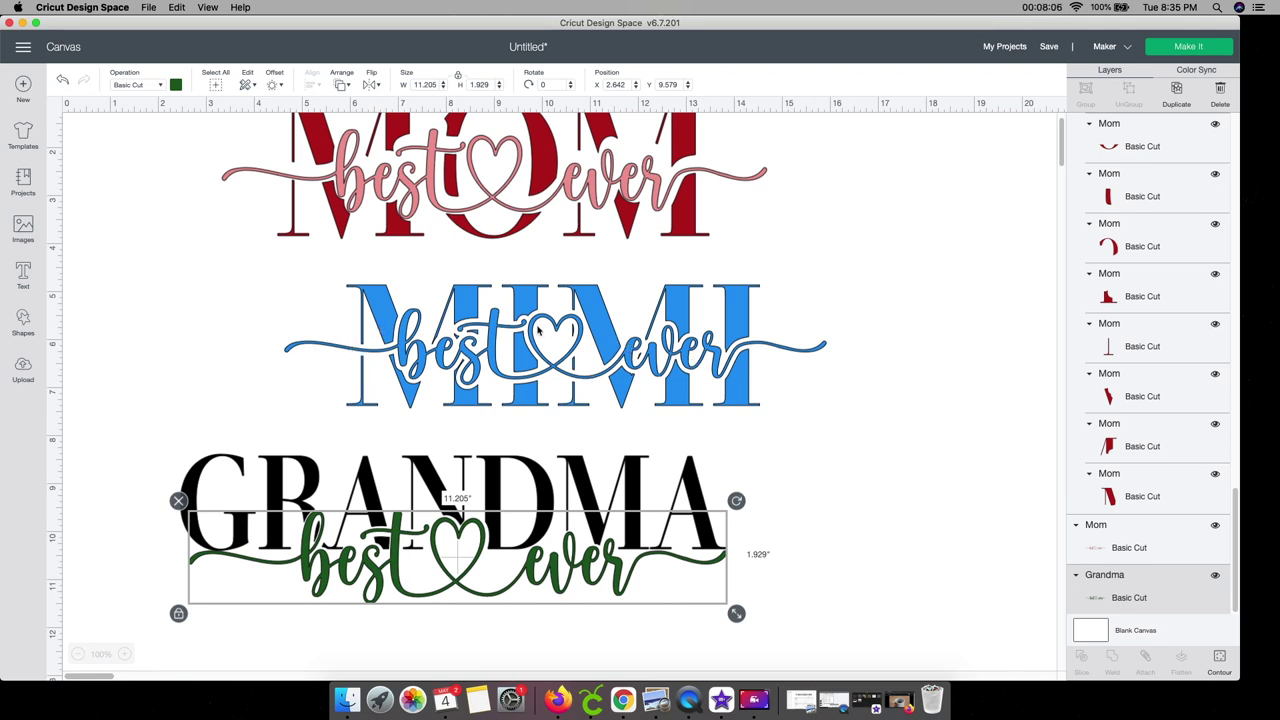
left_click(511, 521)
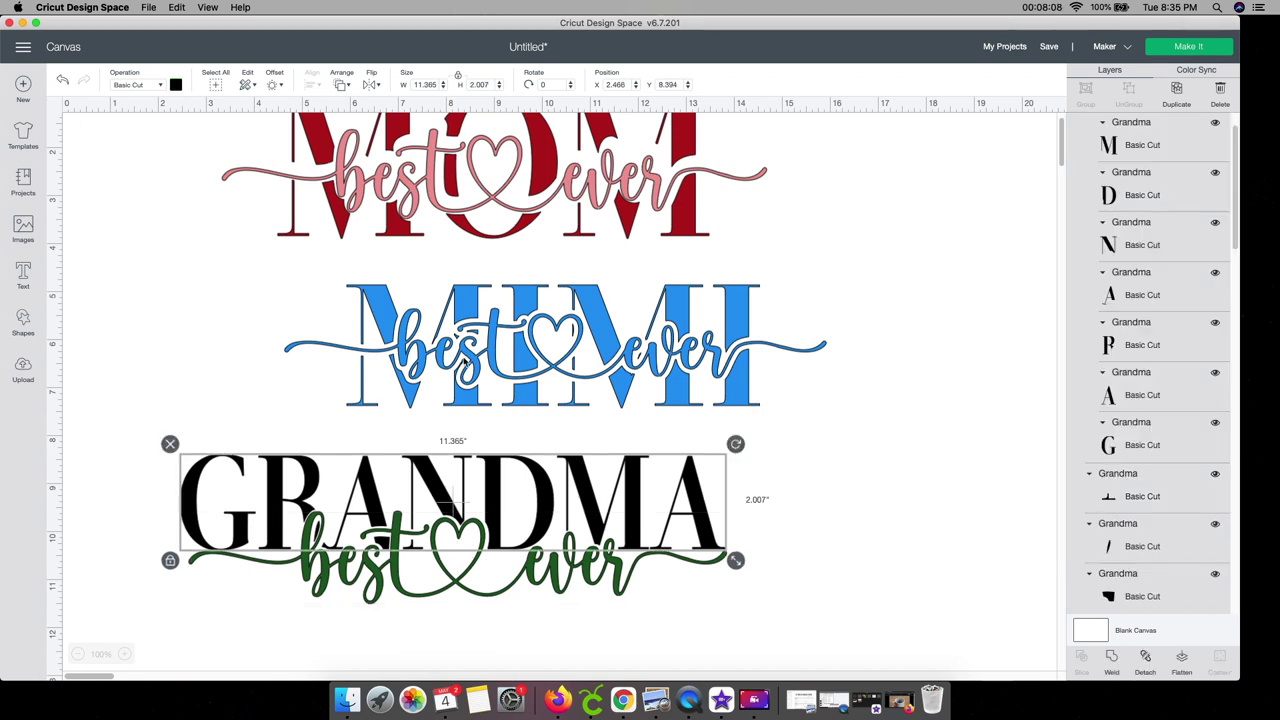
left_click(178, 86)
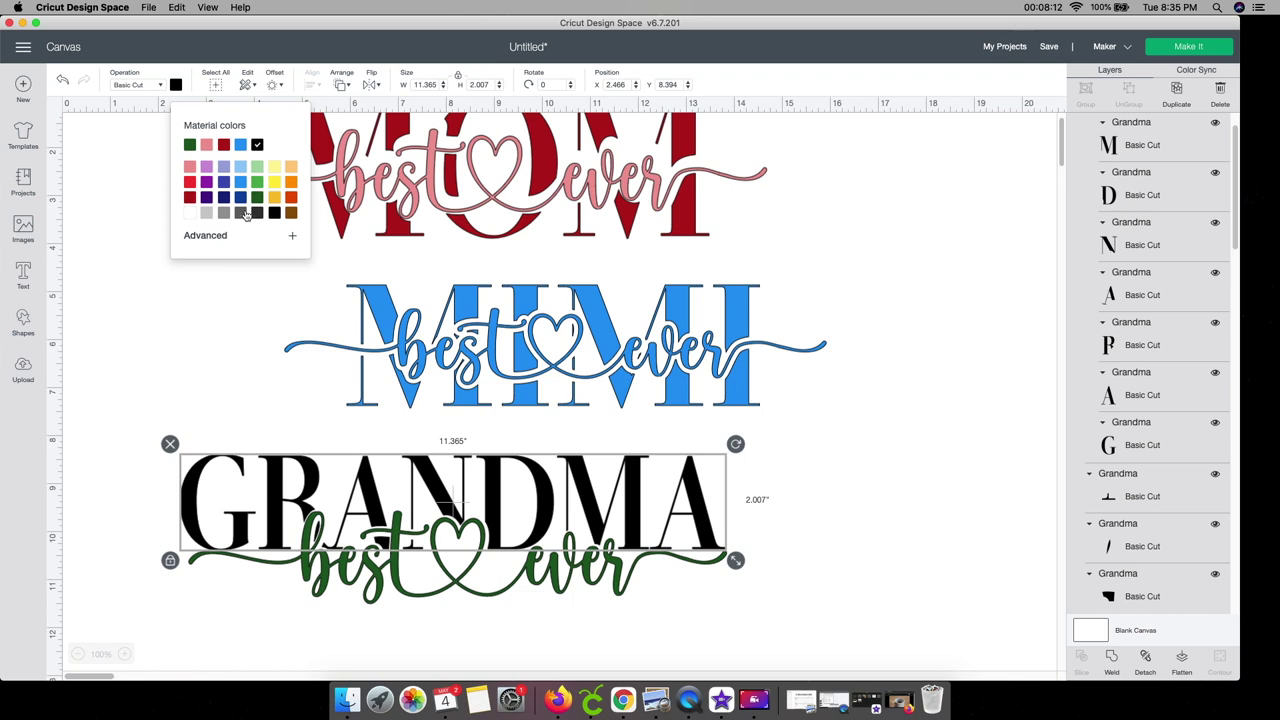
left_click(278, 170)
left_click(793, 535)
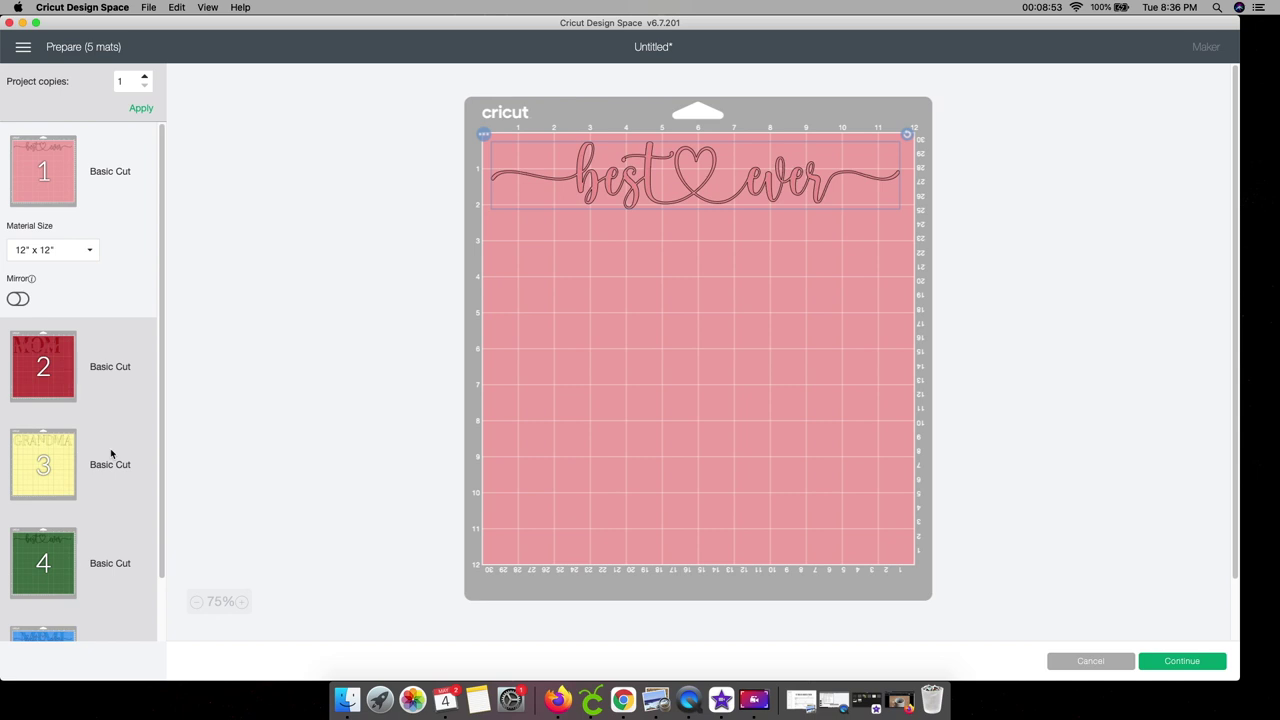
Review the cutting mats for the GRANDMA letters, the green script and the MIMI design
left_click(63, 490)
scroll(63, 493, "down", 1)
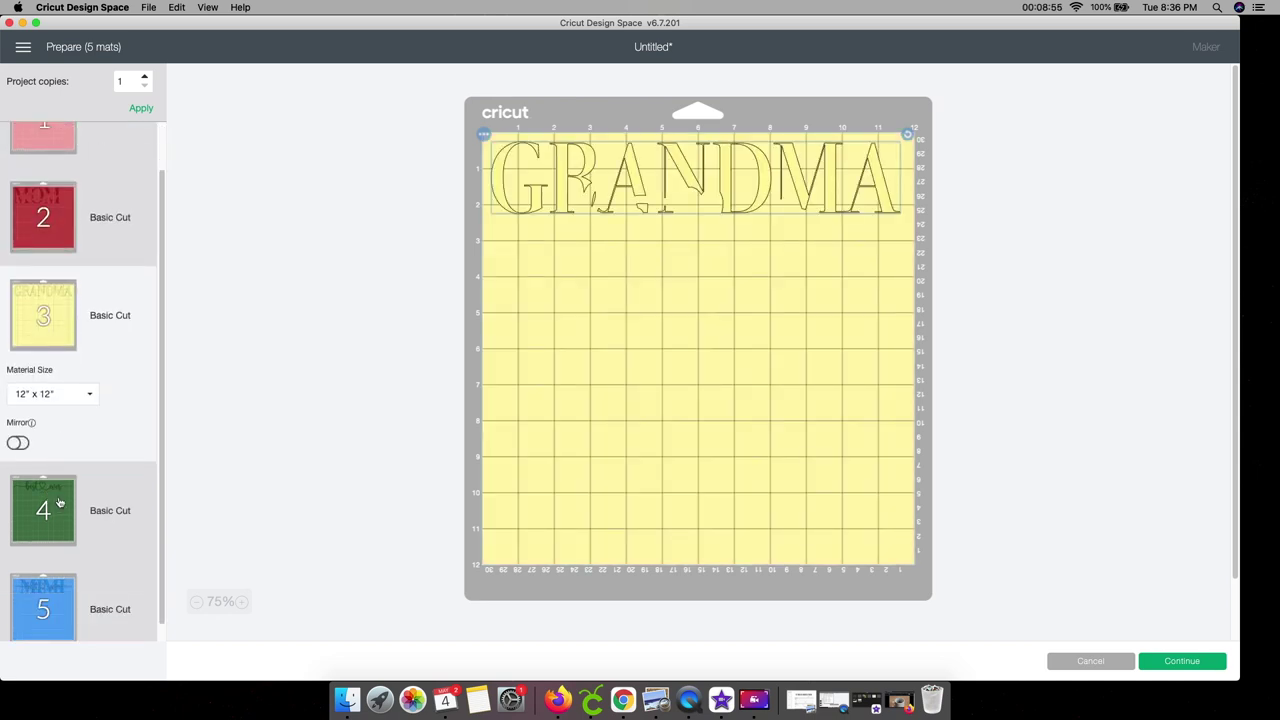
left_click(59, 502)
scroll(32, 557, "down", 1)
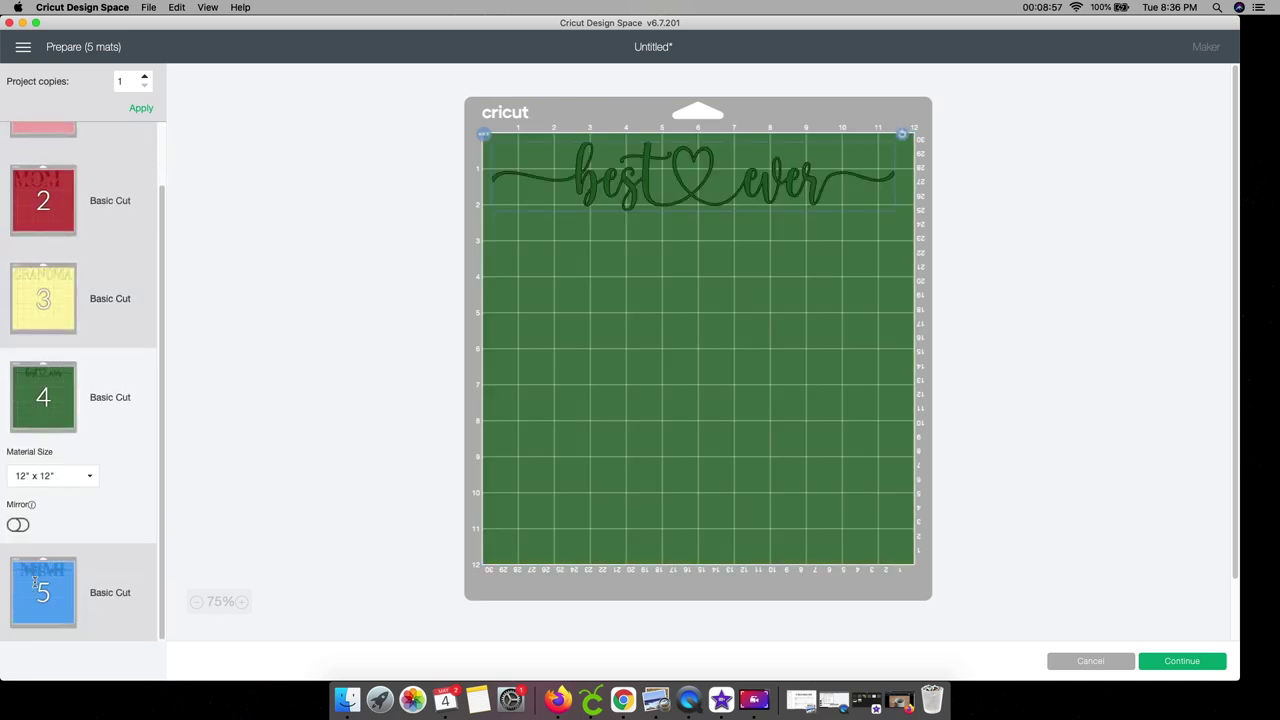
left_click(37, 566)
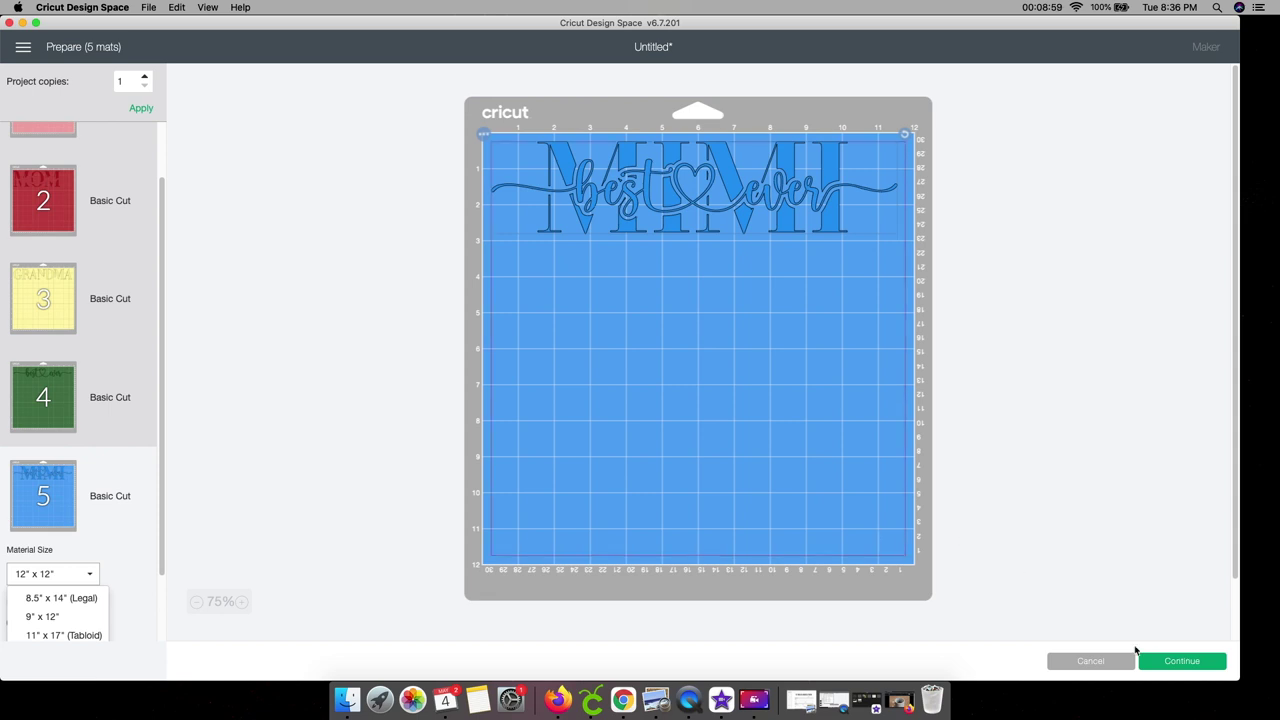
Continue to the cutting setup and set the base material of the first mat to Premium Vinyl – Holographic
left_click(1180, 661)
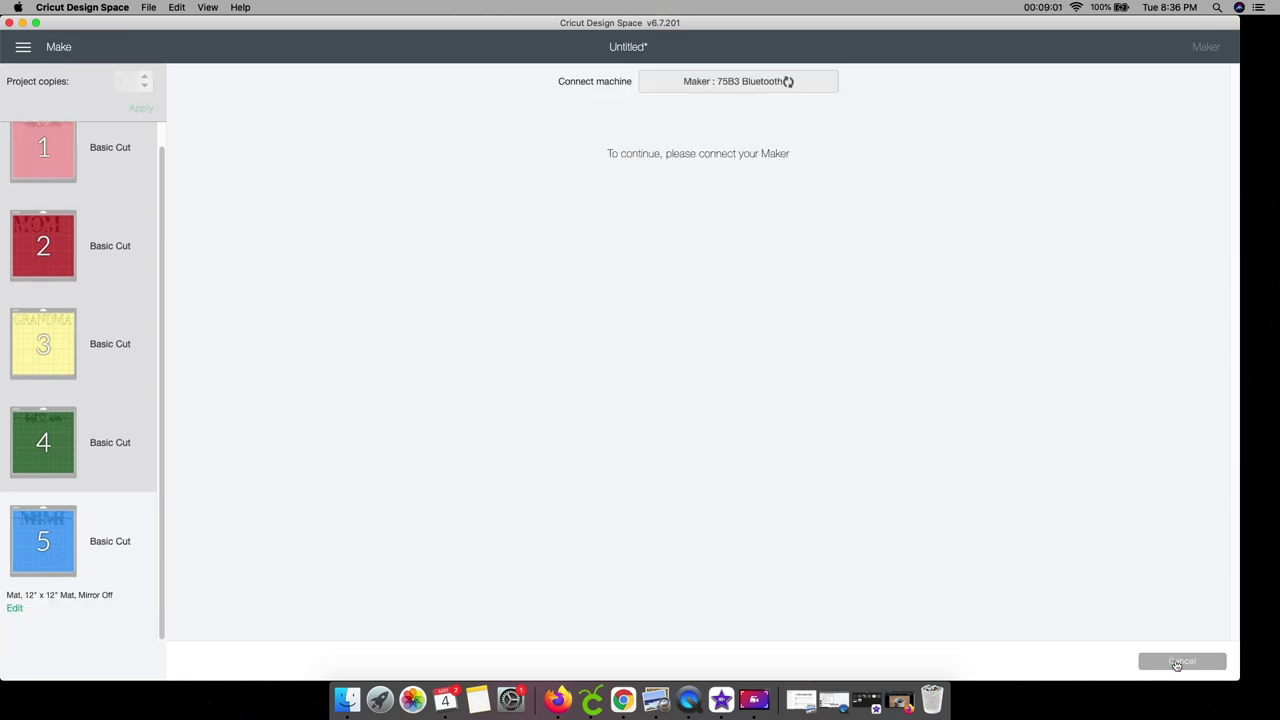
scroll(73, 428, "up", 2)
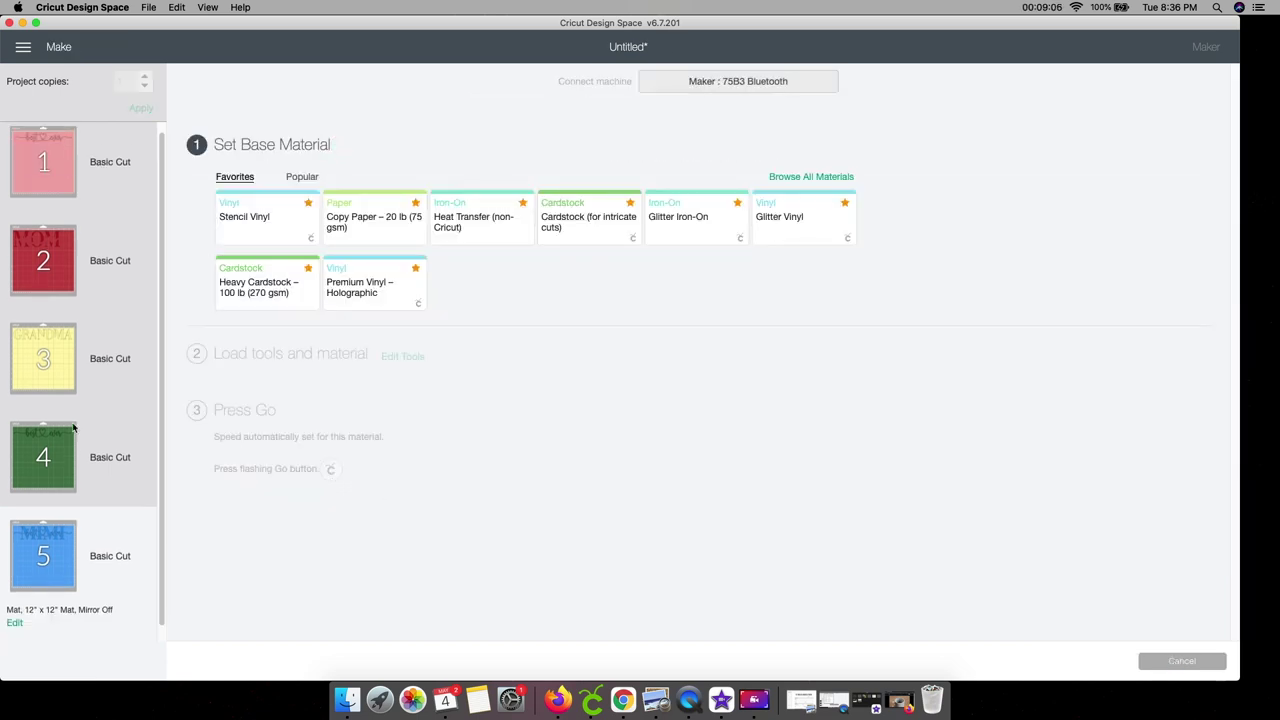
left_click(55, 162)
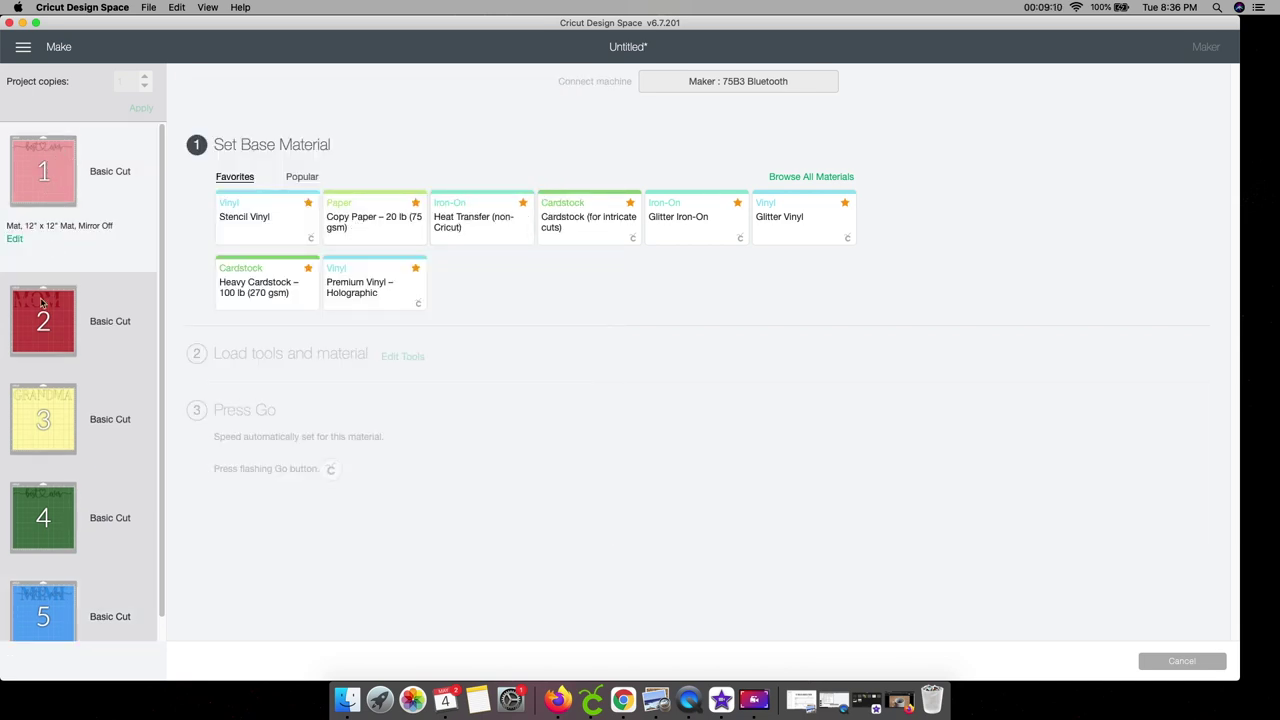
mouse_move(38, 313)
left_click(379, 279)
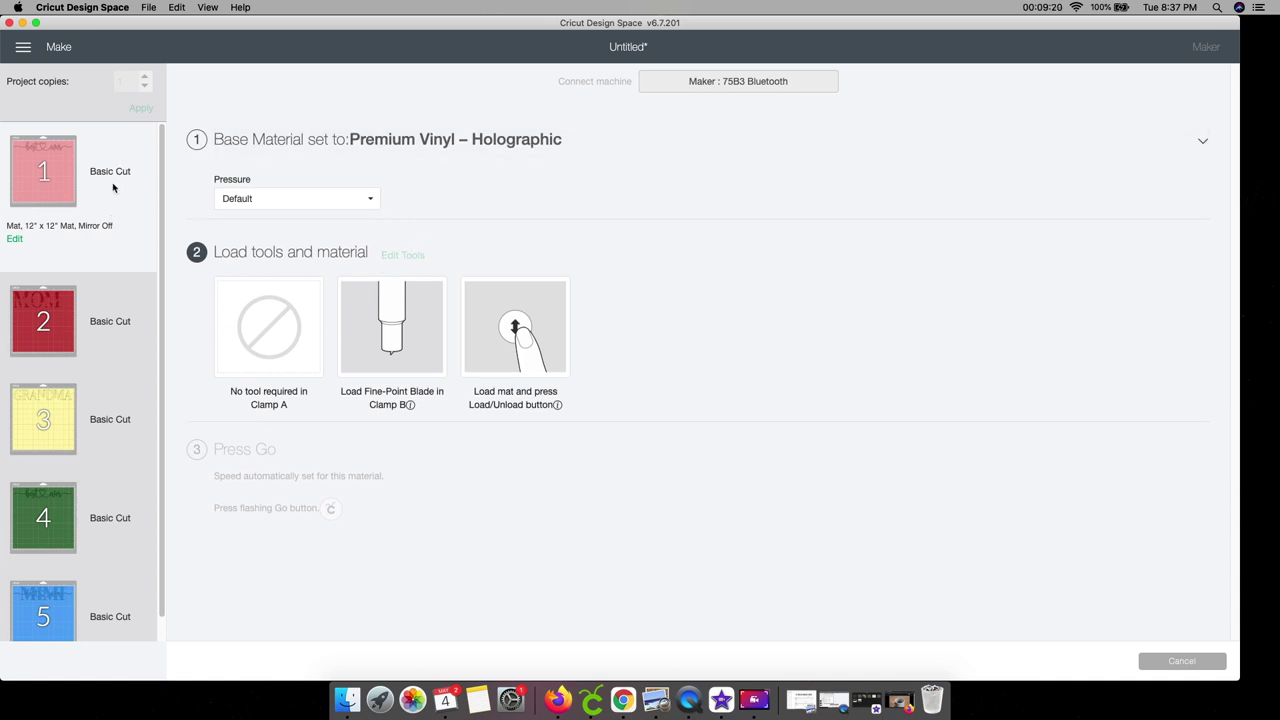
Preview the remaining coloured mats and choose Premium Vinyl – Holographic again as the first mat's base material
scroll(84, 350, "down", 1)
mouse_move(56, 395)
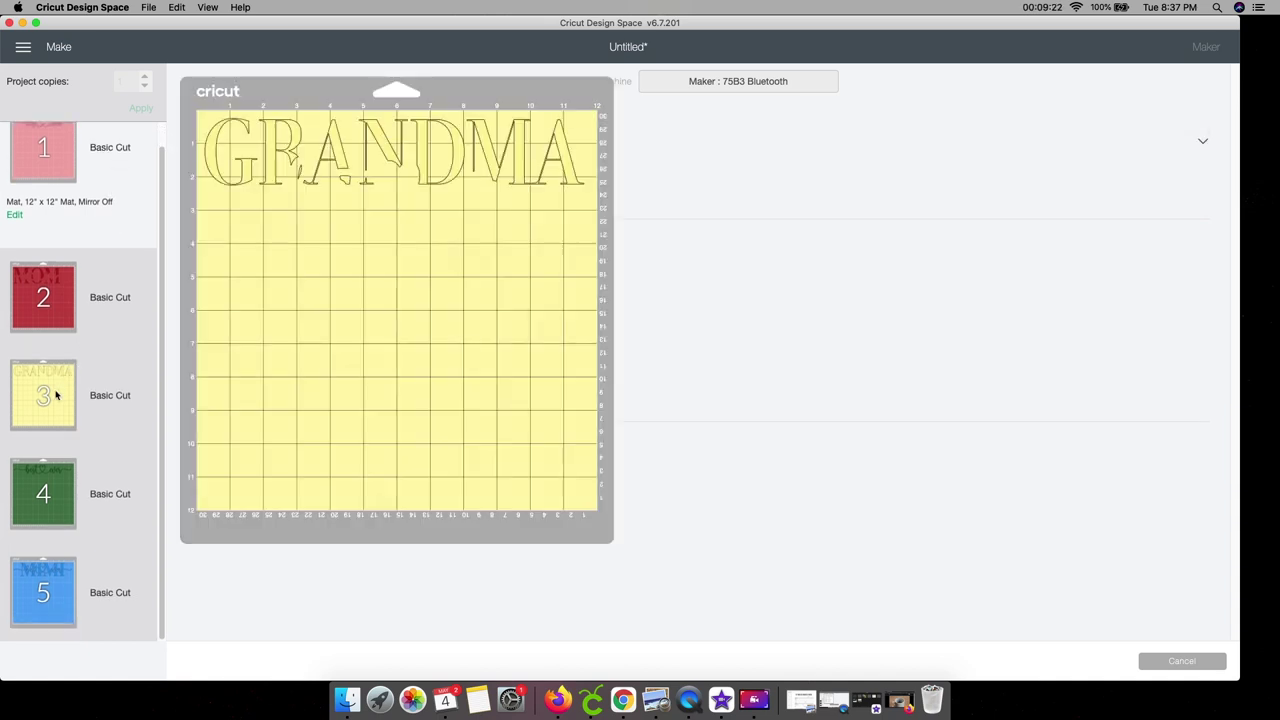
mouse_move(58, 478)
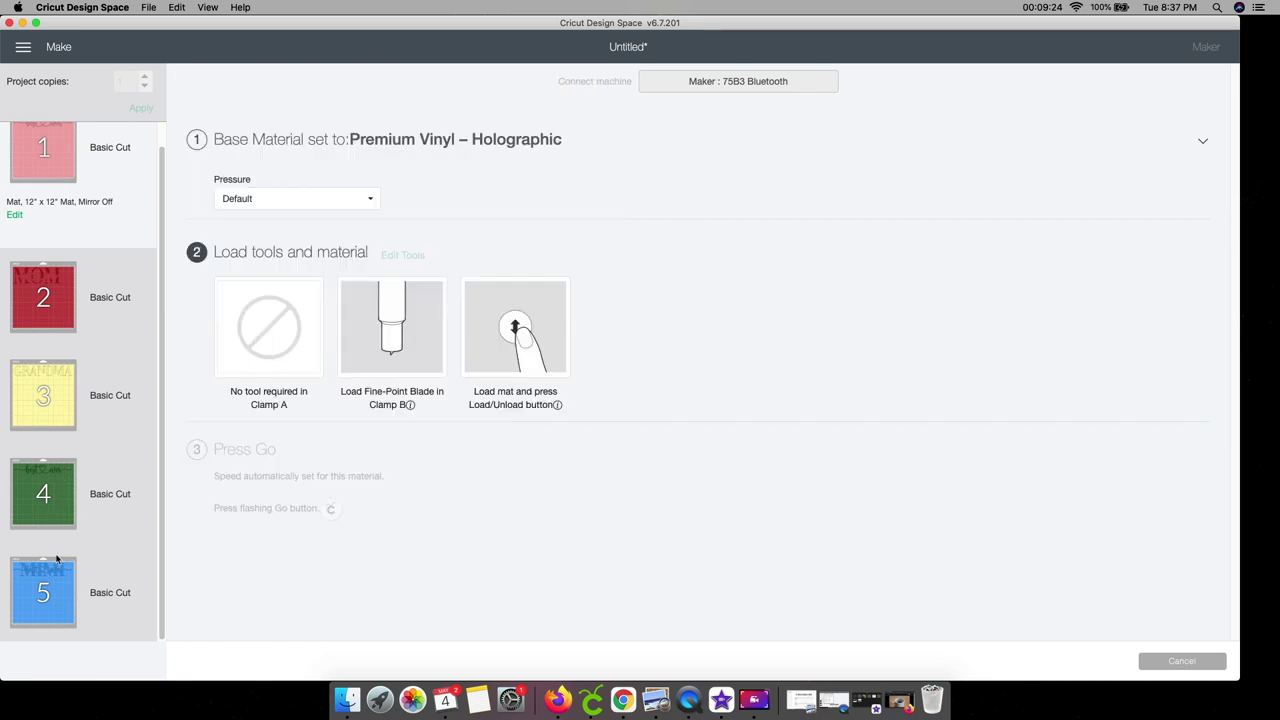
mouse_move(44, 592)
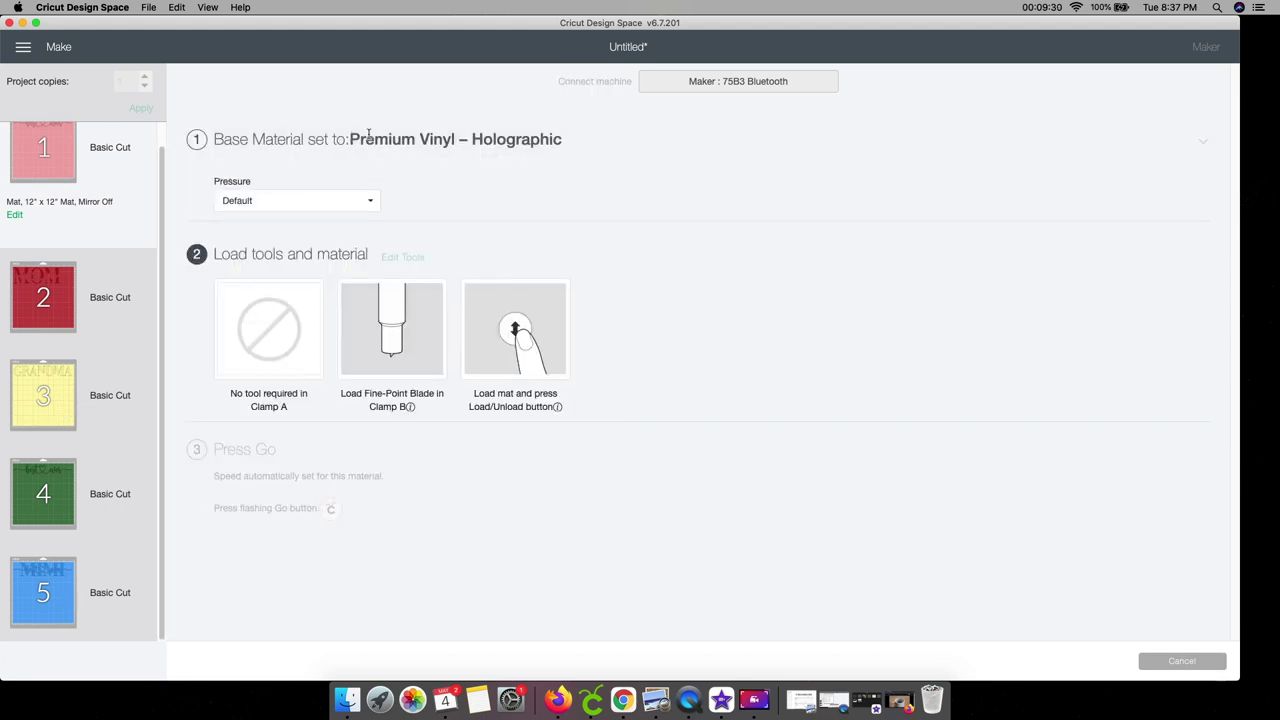
left_click(369, 136)
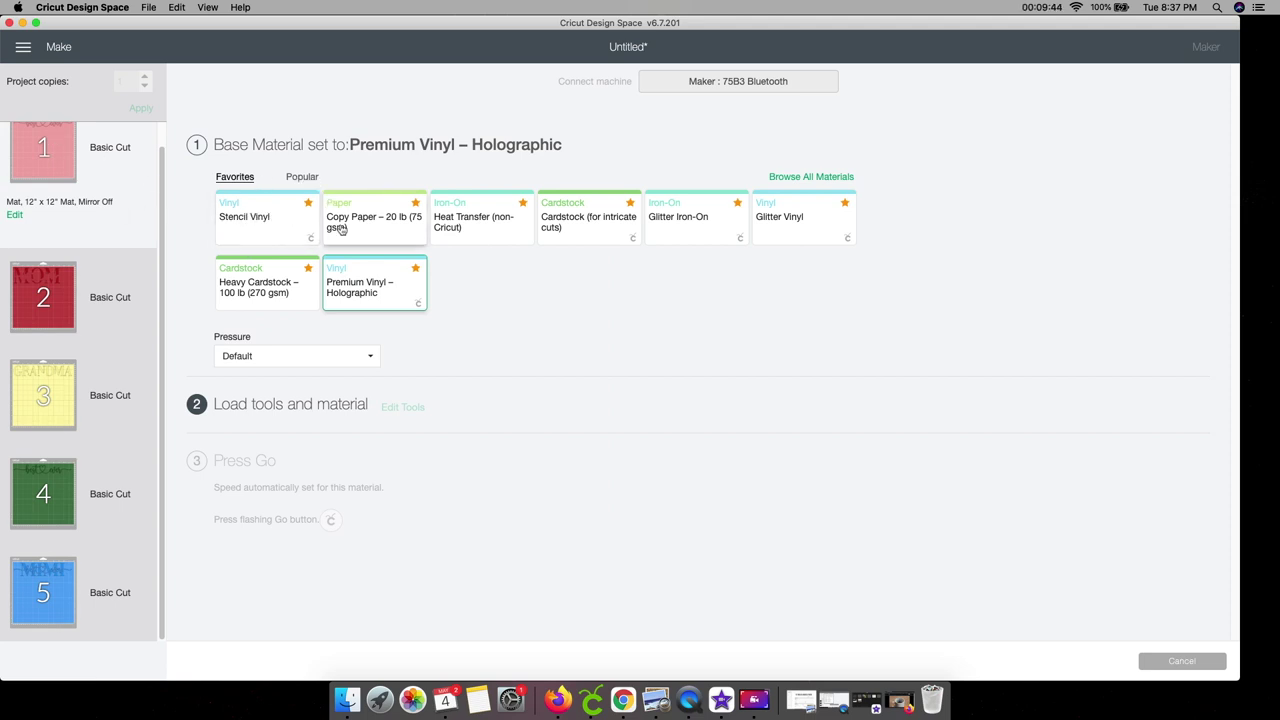
left_click(386, 291)
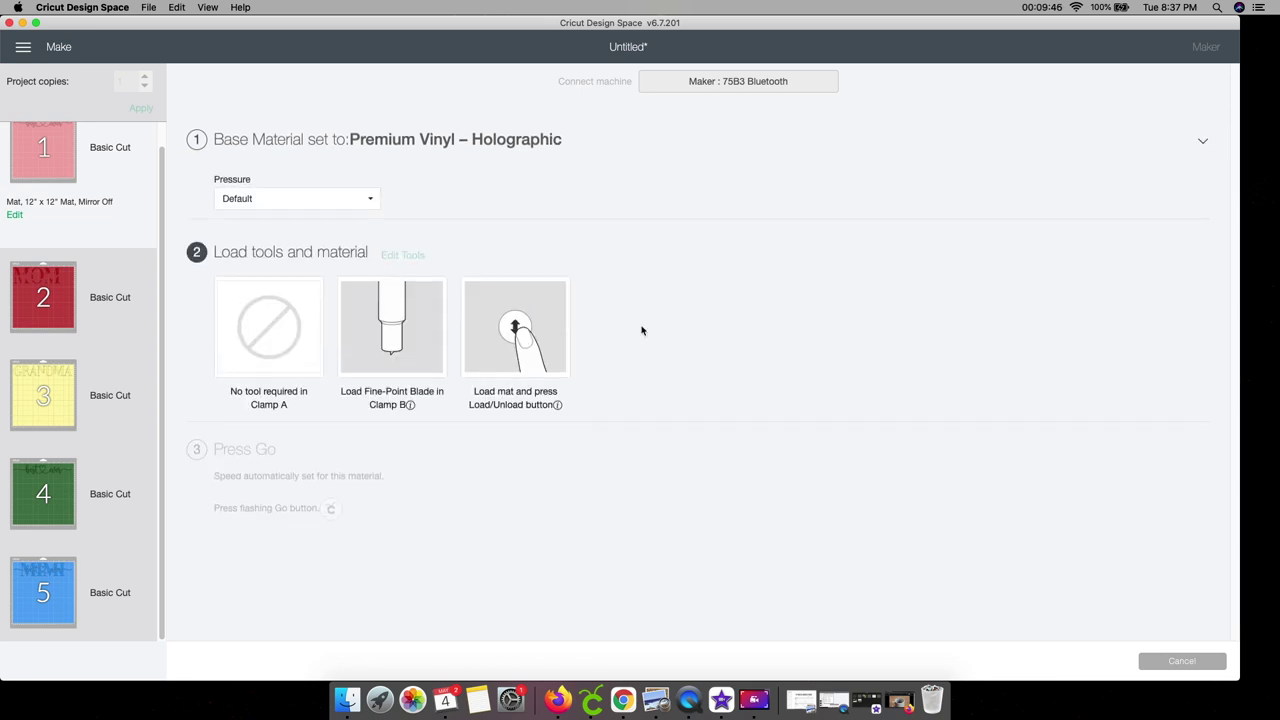